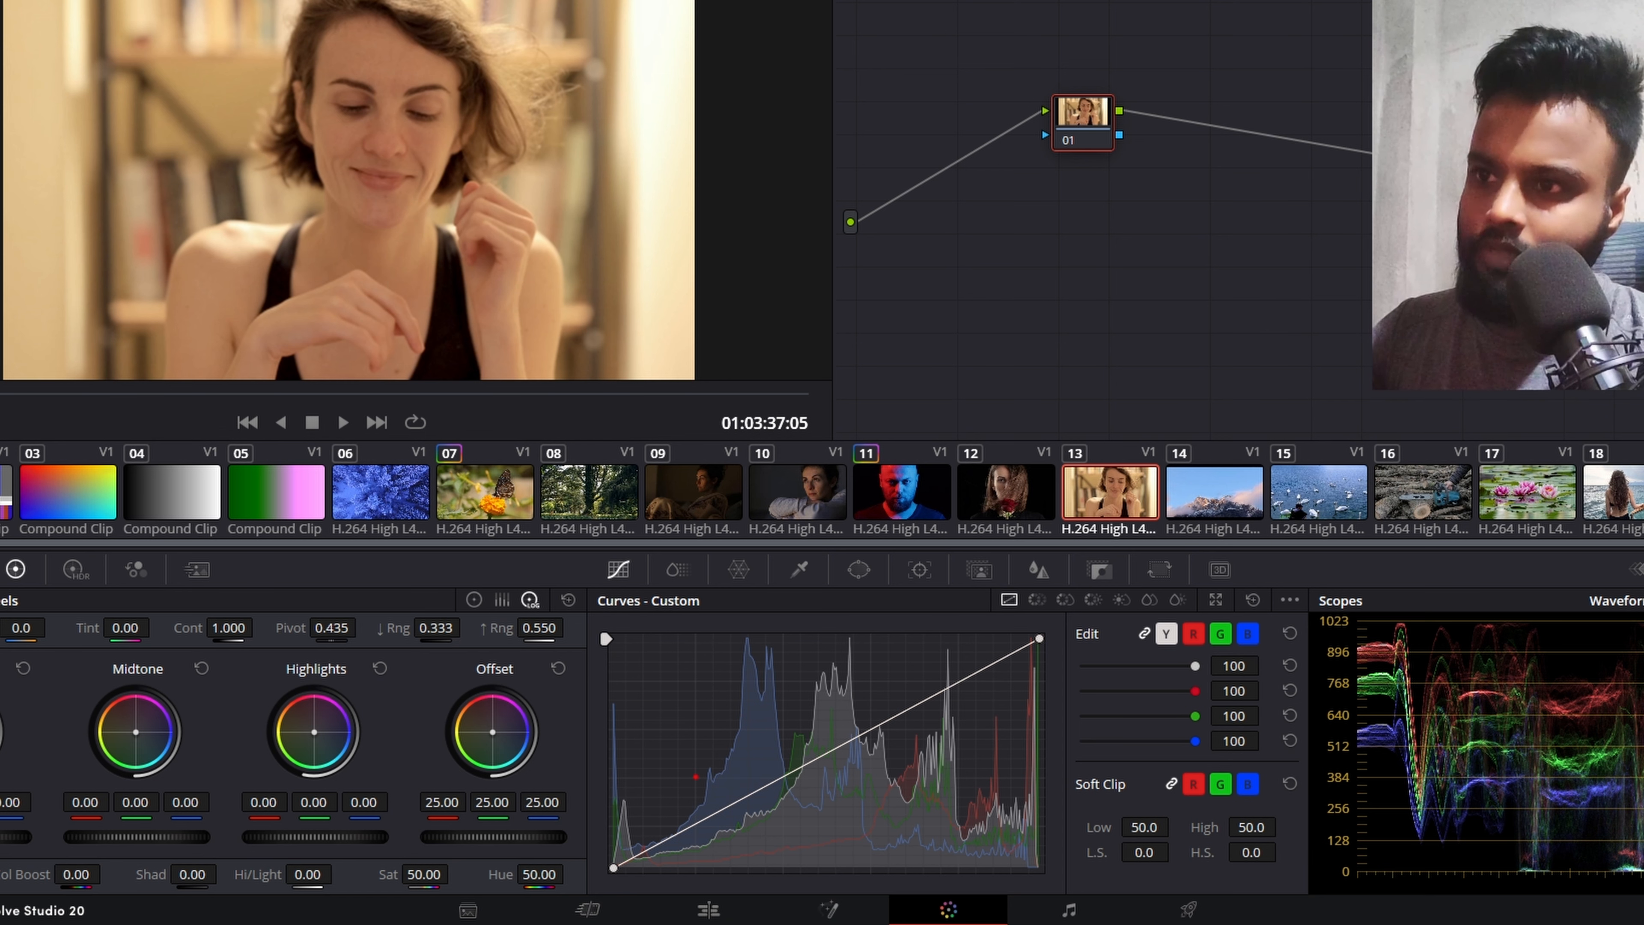
mouse_move(1062, 633)
mouse_down()
mouse_move(975, 605)
mouse_move(893, 665)
mouse_move(953, 747)
mouse_move(1106, 744)
mouse_move(1139, 675)
mouse_move(1069, 618)
mouse_move(1017, 616)
mouse_up()
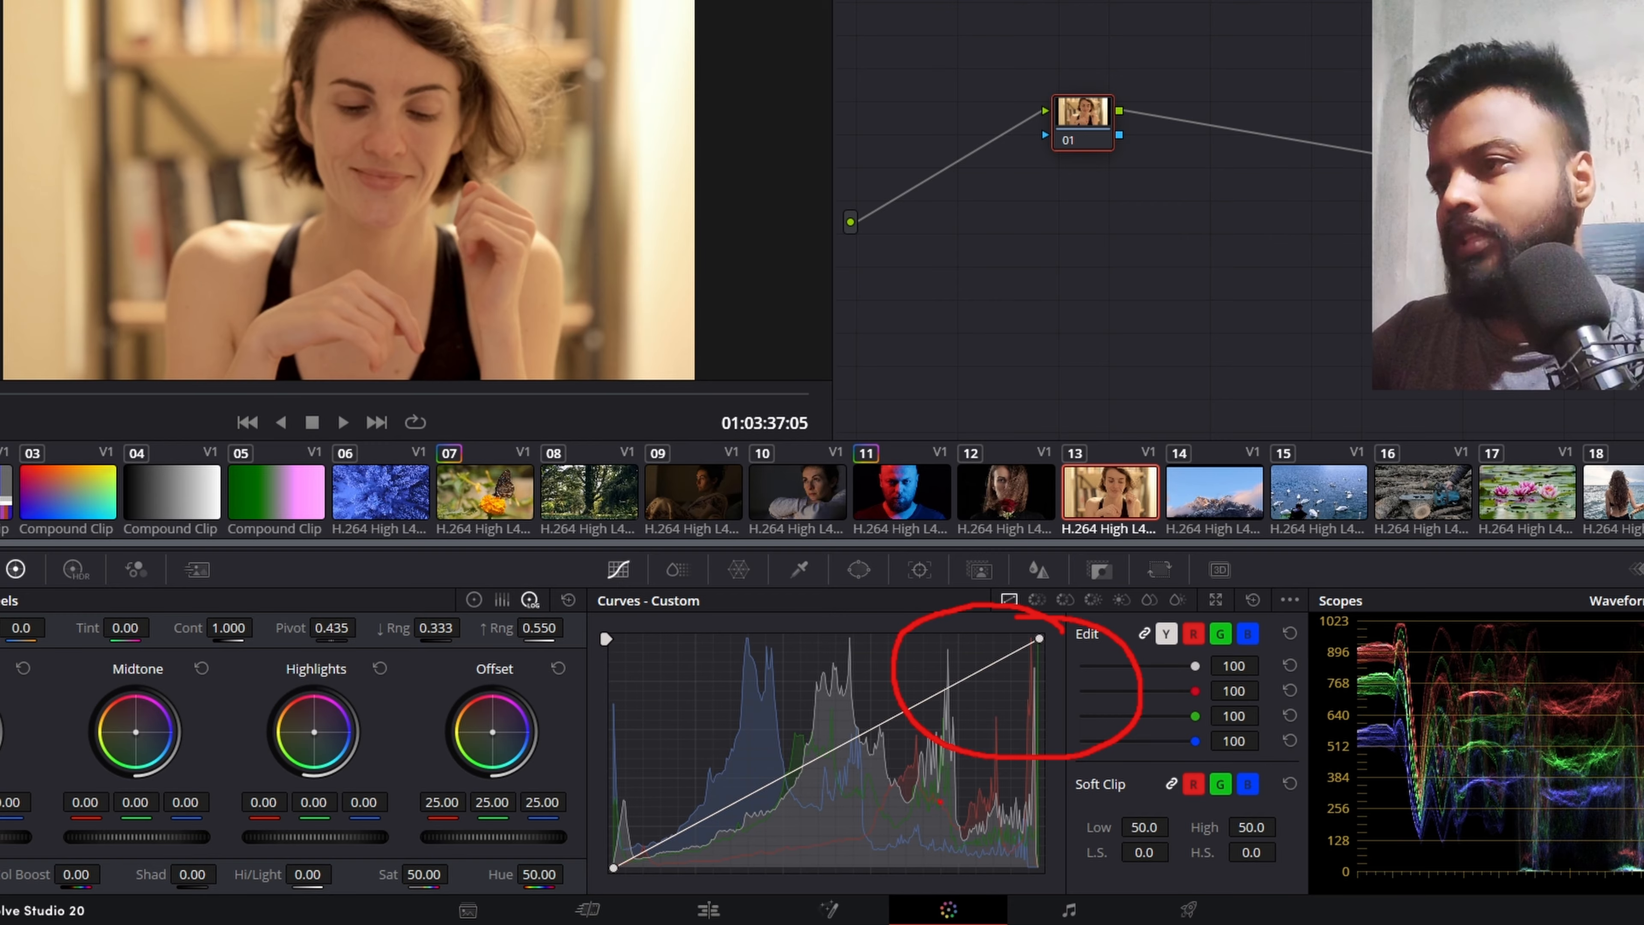
mouse_move(910, 709)
mouse_down()
mouse_move(702, 774)
mouse_move(939, 774)
mouse_move(913, 713)
mouse_up()
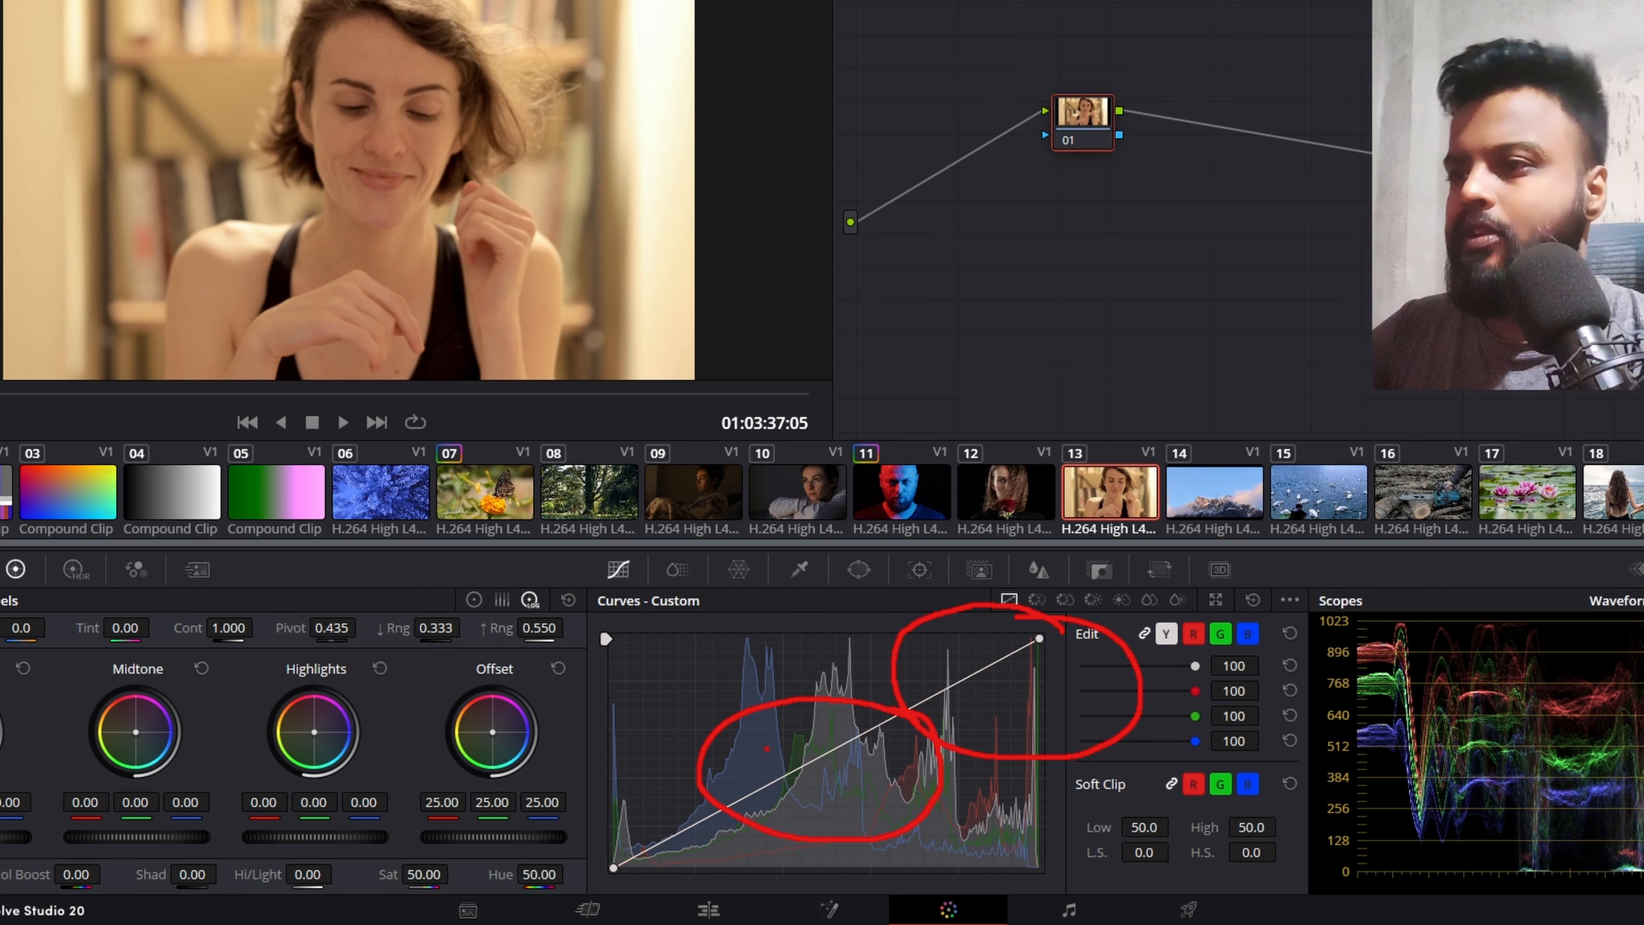
mouse_move(696, 782)
mouse_down()
mouse_move(526, 797)
mouse_move(573, 915)
mouse_move(729, 916)
mouse_move(740, 827)
mouse_move(627, 764)
mouse_up()
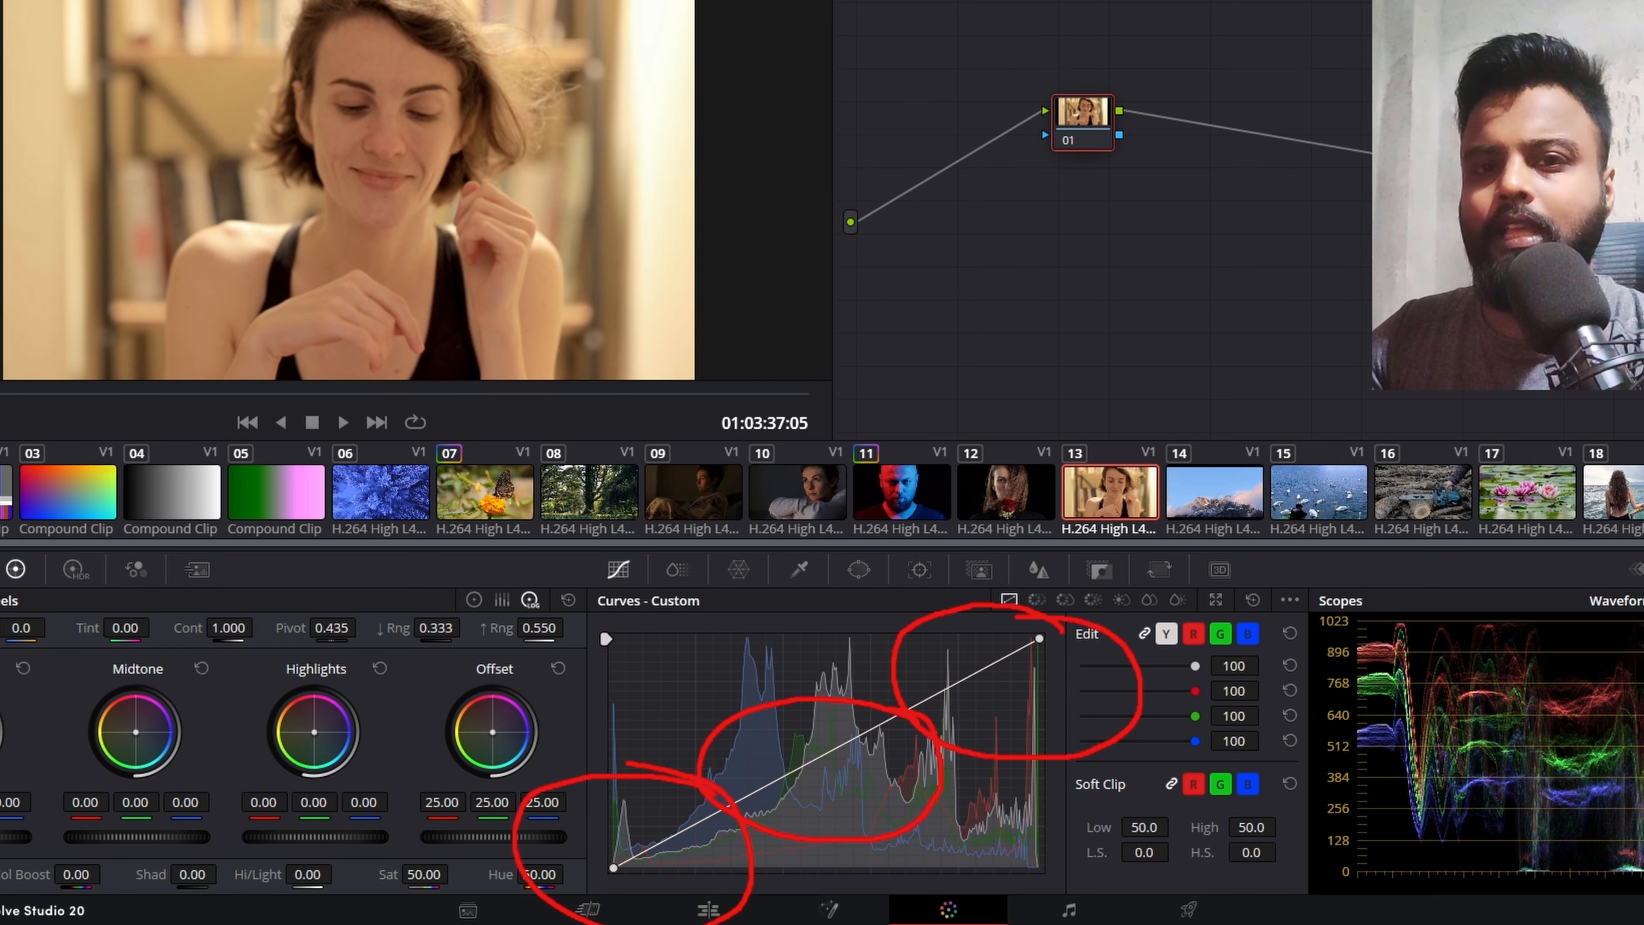
Step: Try moving the custom curve's white point, and shift its black point inward and back to its original corner
mouse_move(1038, 638)
mouse_down()
mouse_move(928, 639)
mouse_move(1039, 641)
mouse_move(946, 625)
mouse_move(1076, 692)
mouse_move(967, 623)
mouse_move(1072, 624)
mouse_move(1078, 656)
mouse_move(1079, 632)
mouse_up()
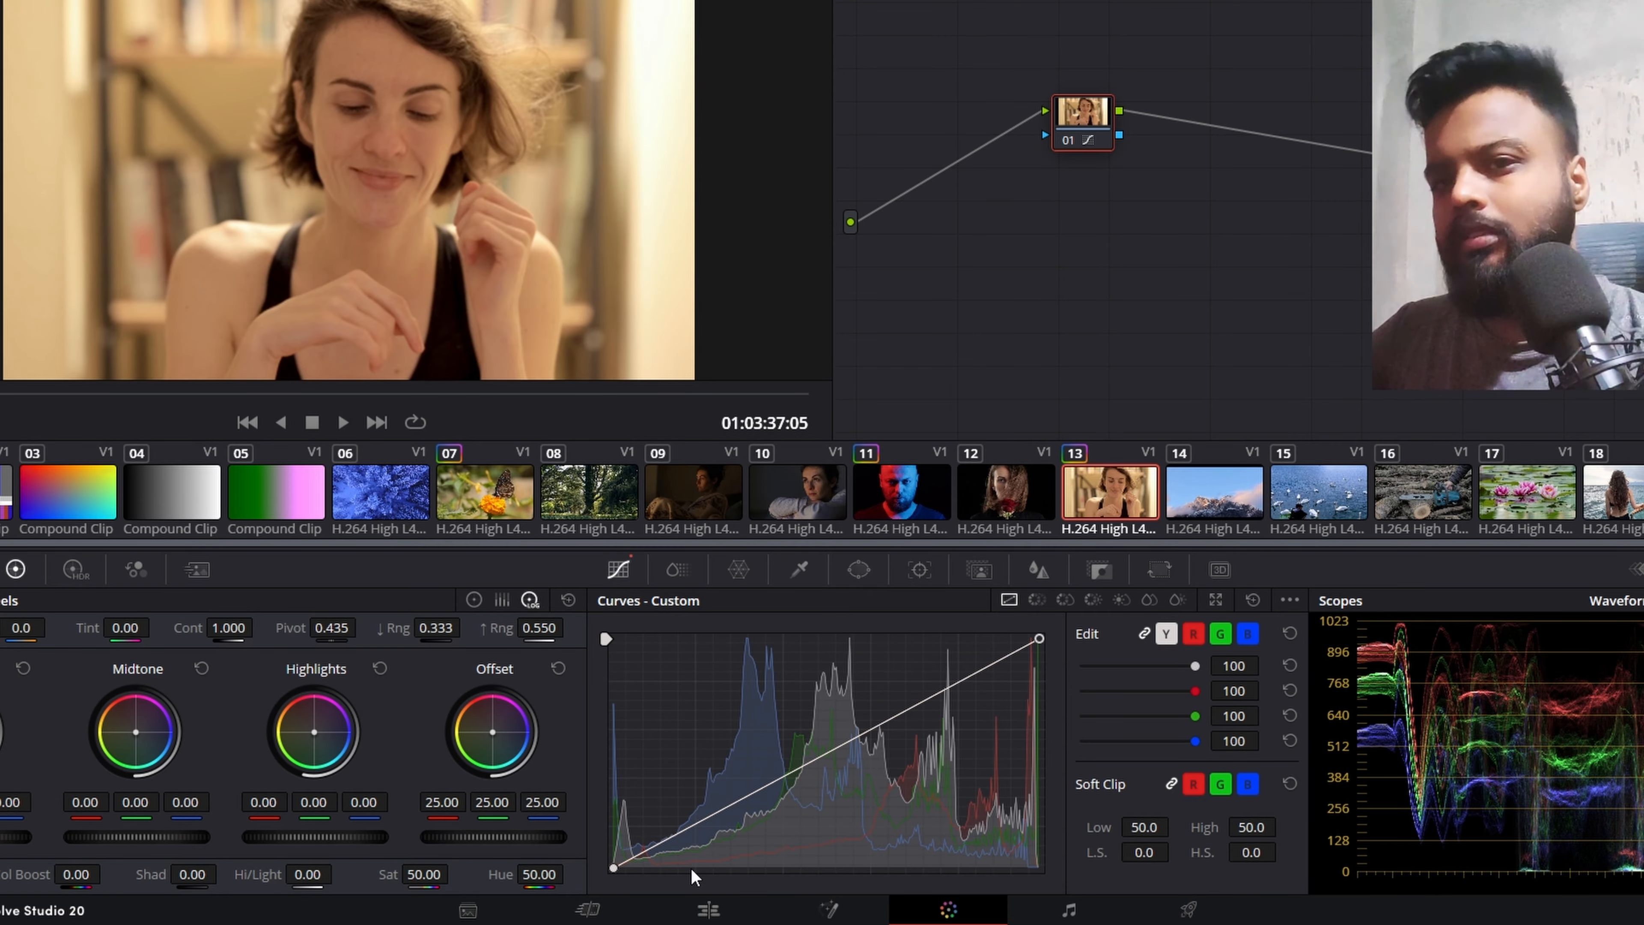
mouse_move(1040, 638)
mouse_down()
mouse_move(1044, 653)
mouse_move(952, 635)
mouse_move(1060, 626)
mouse_up()
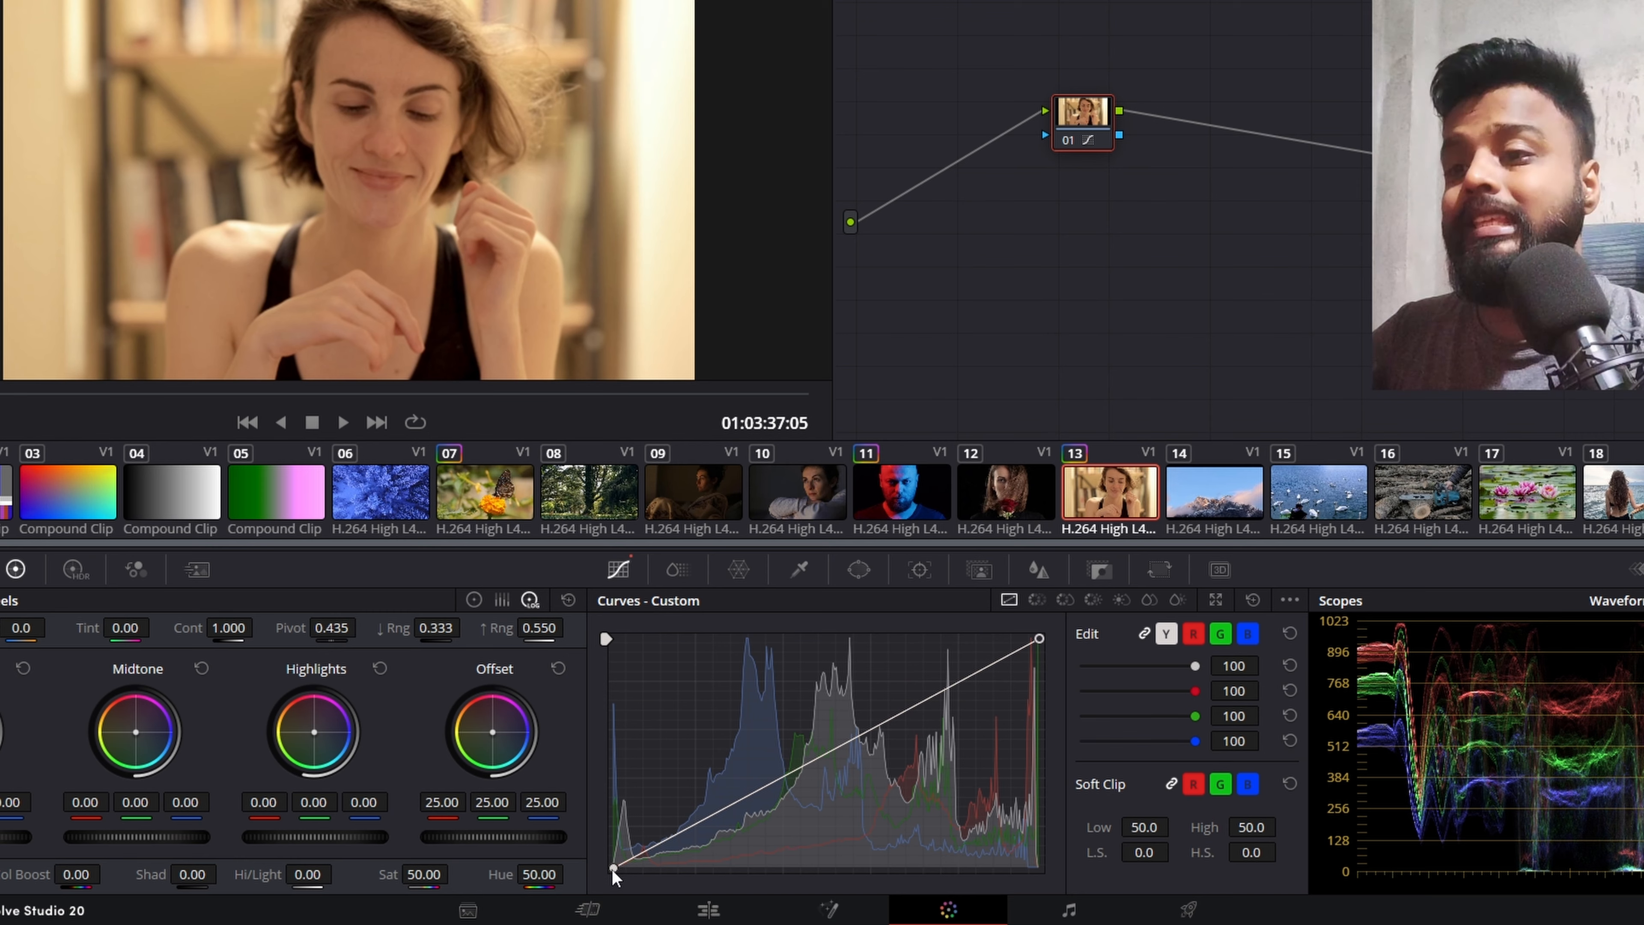
drag(612, 870, 695, 893)
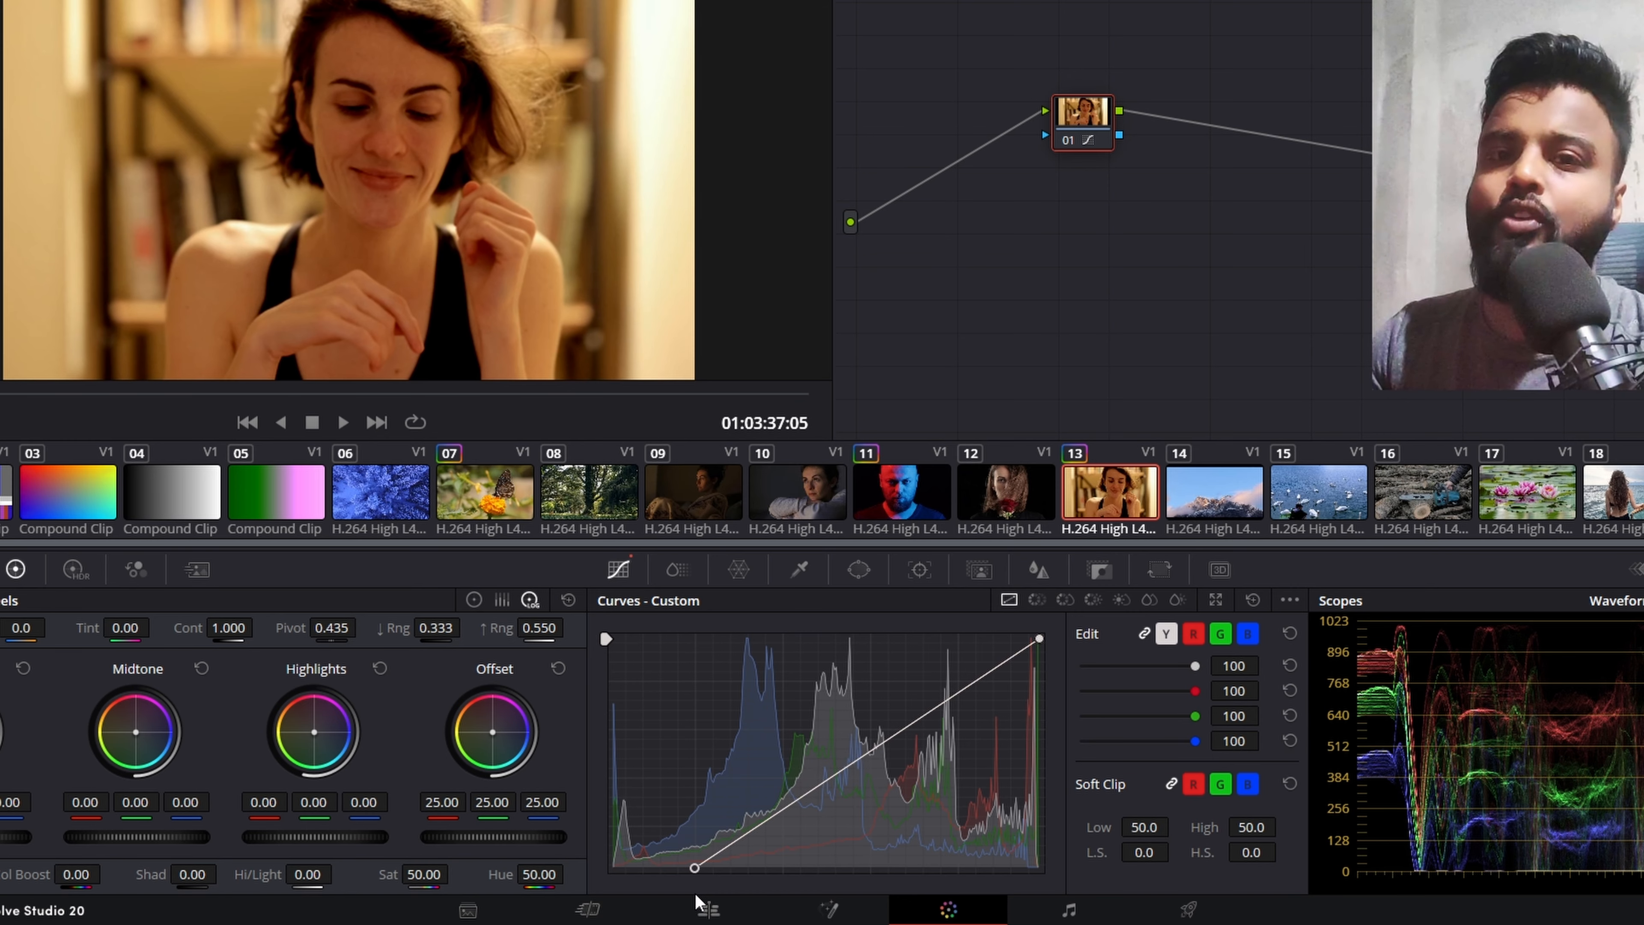
drag(695, 893, 587, 886)
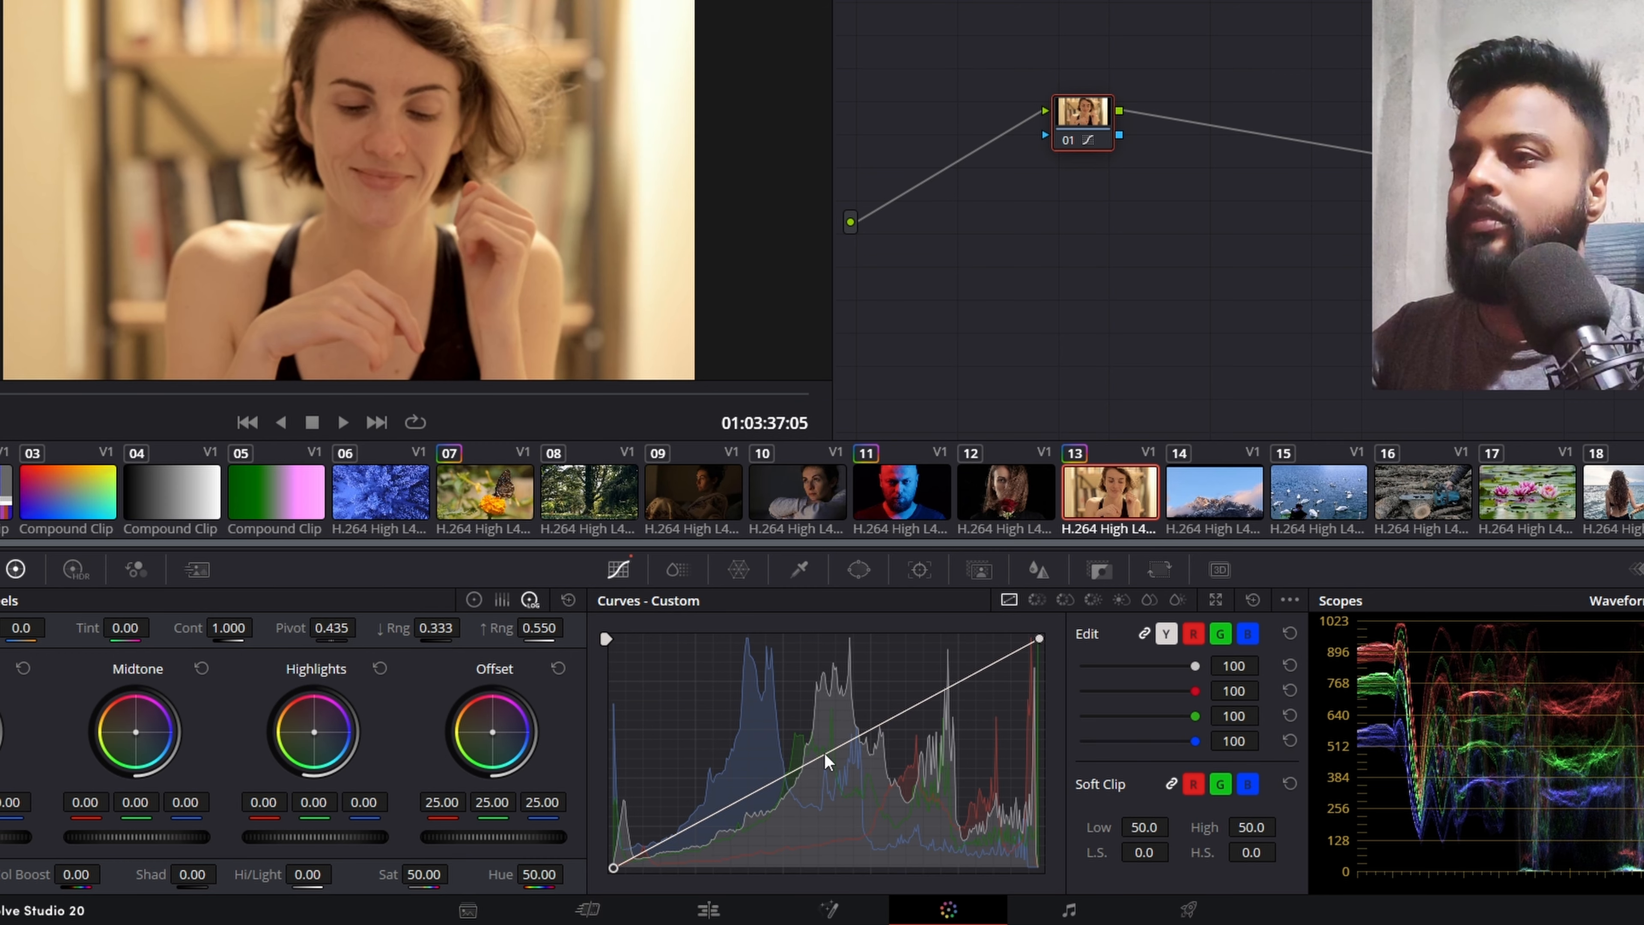
Step: Try raising and lowering a midtone point on the custom curve of clip 13, and remove the point
drag(823, 752, 815, 730)
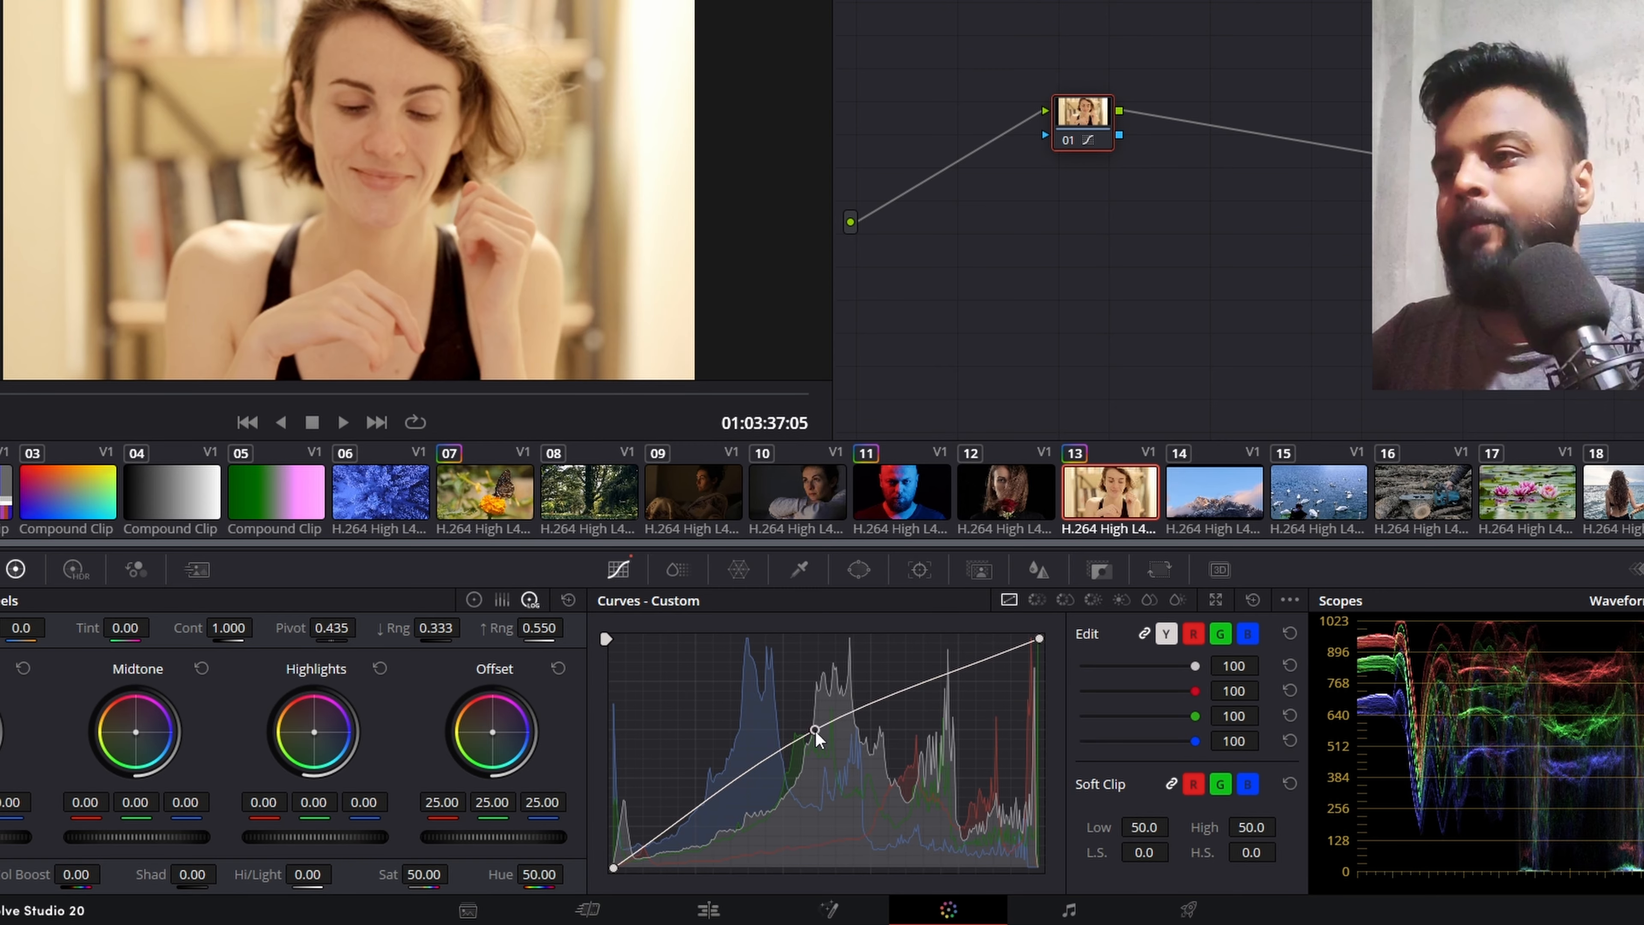
drag(815, 730, 856, 787)
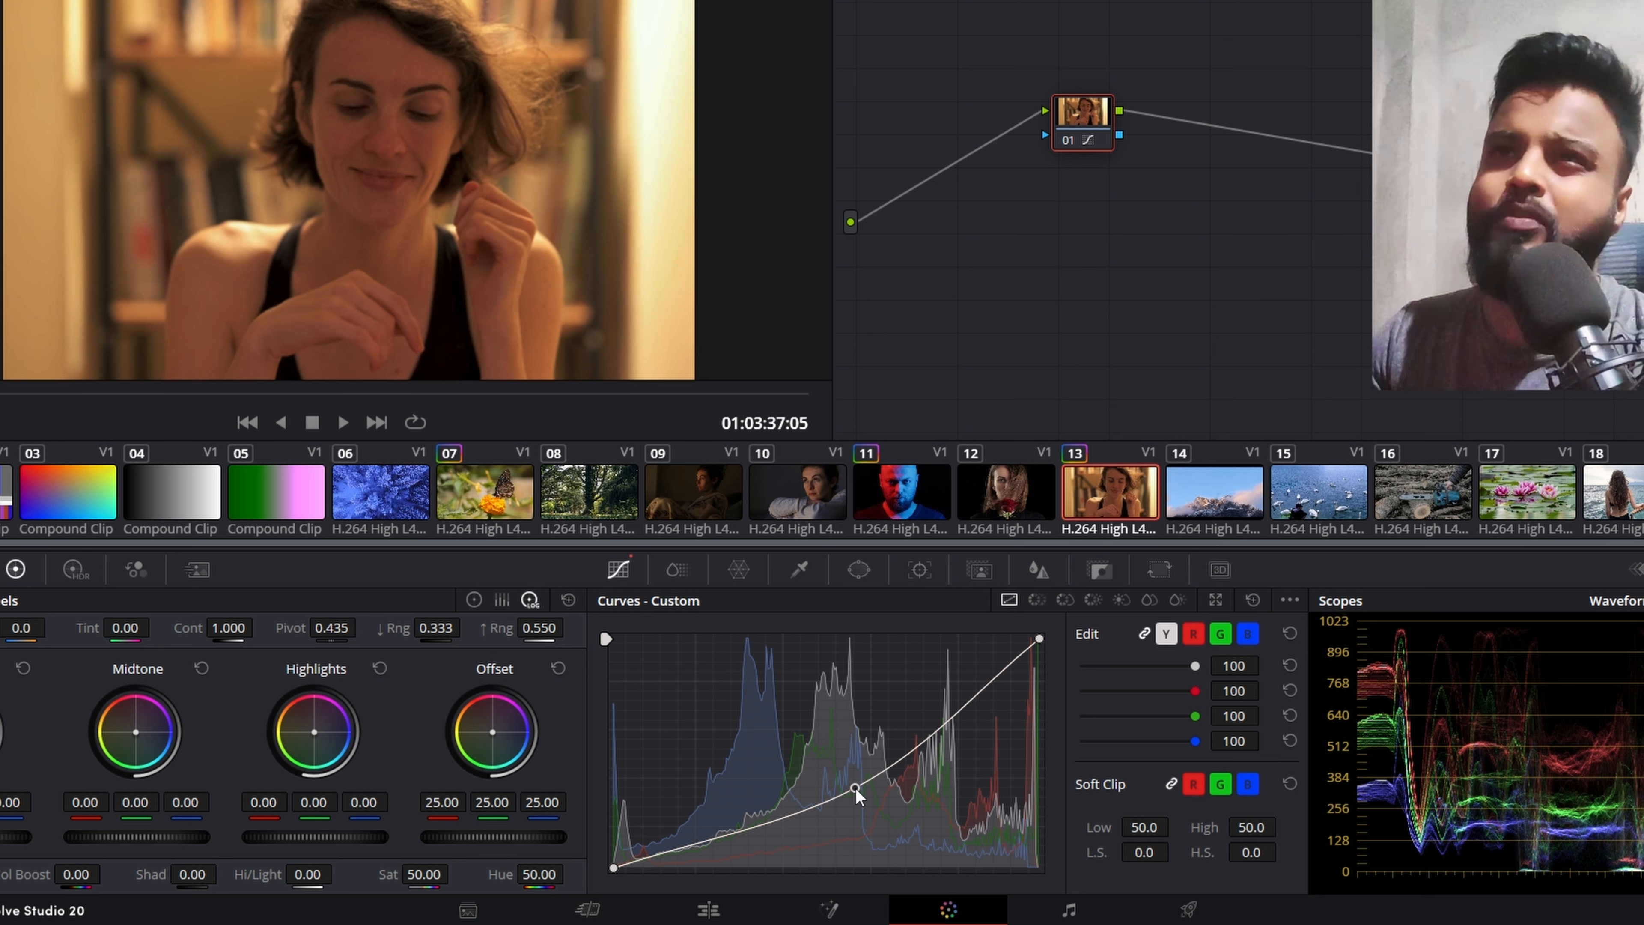
drag(856, 788, 856, 784)
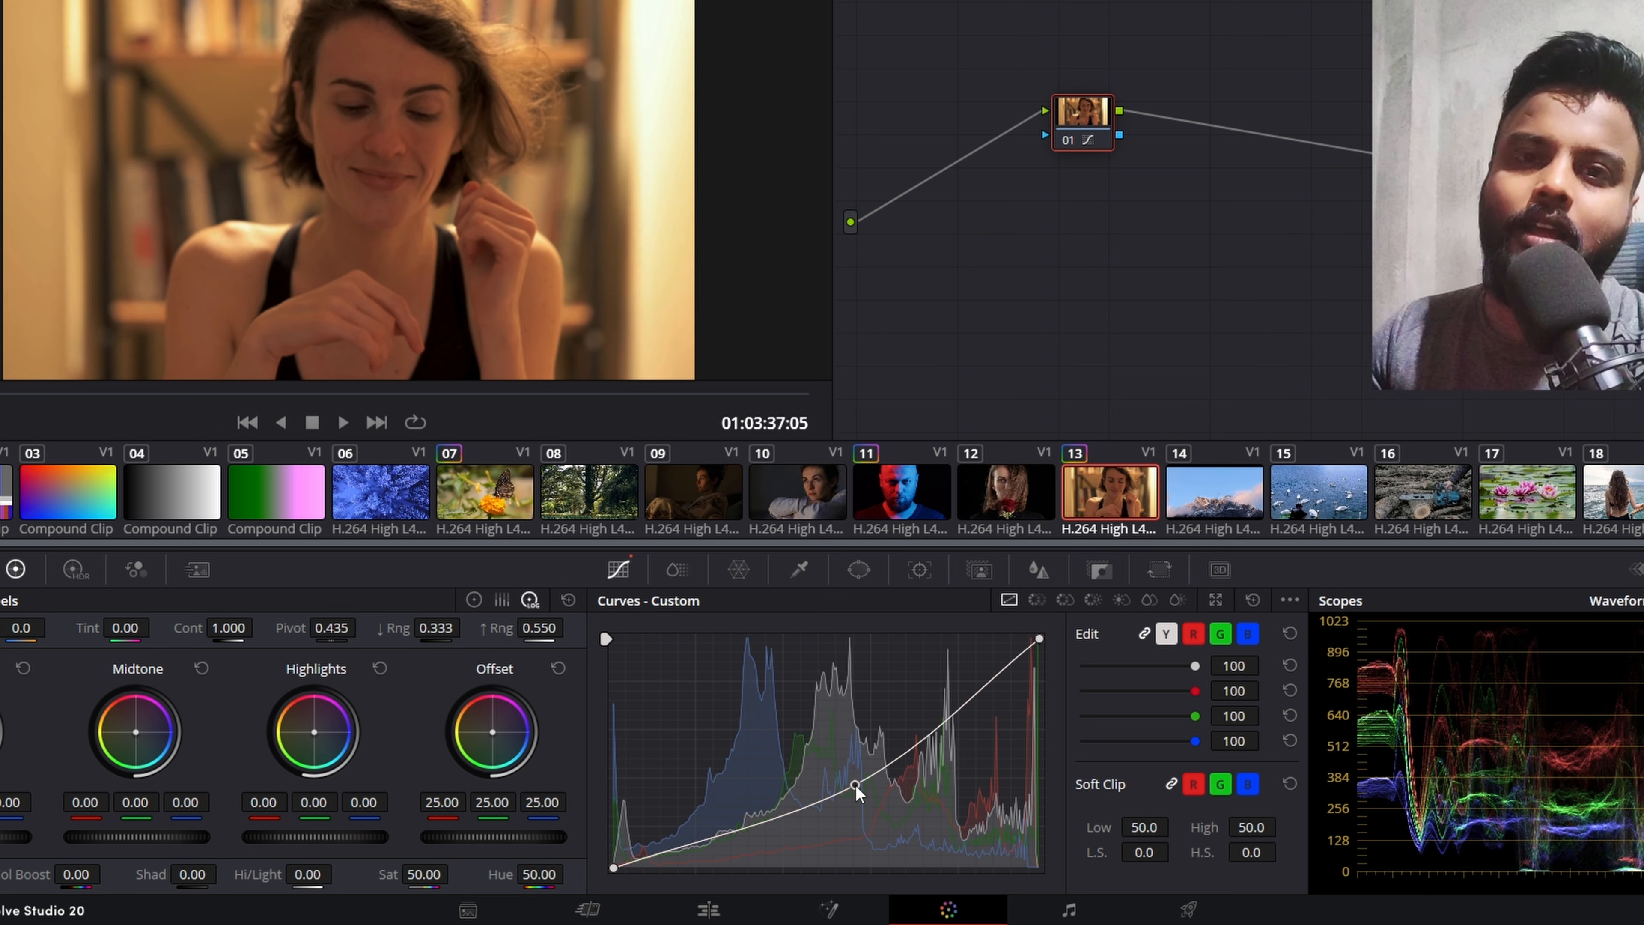
right_click(855, 785)
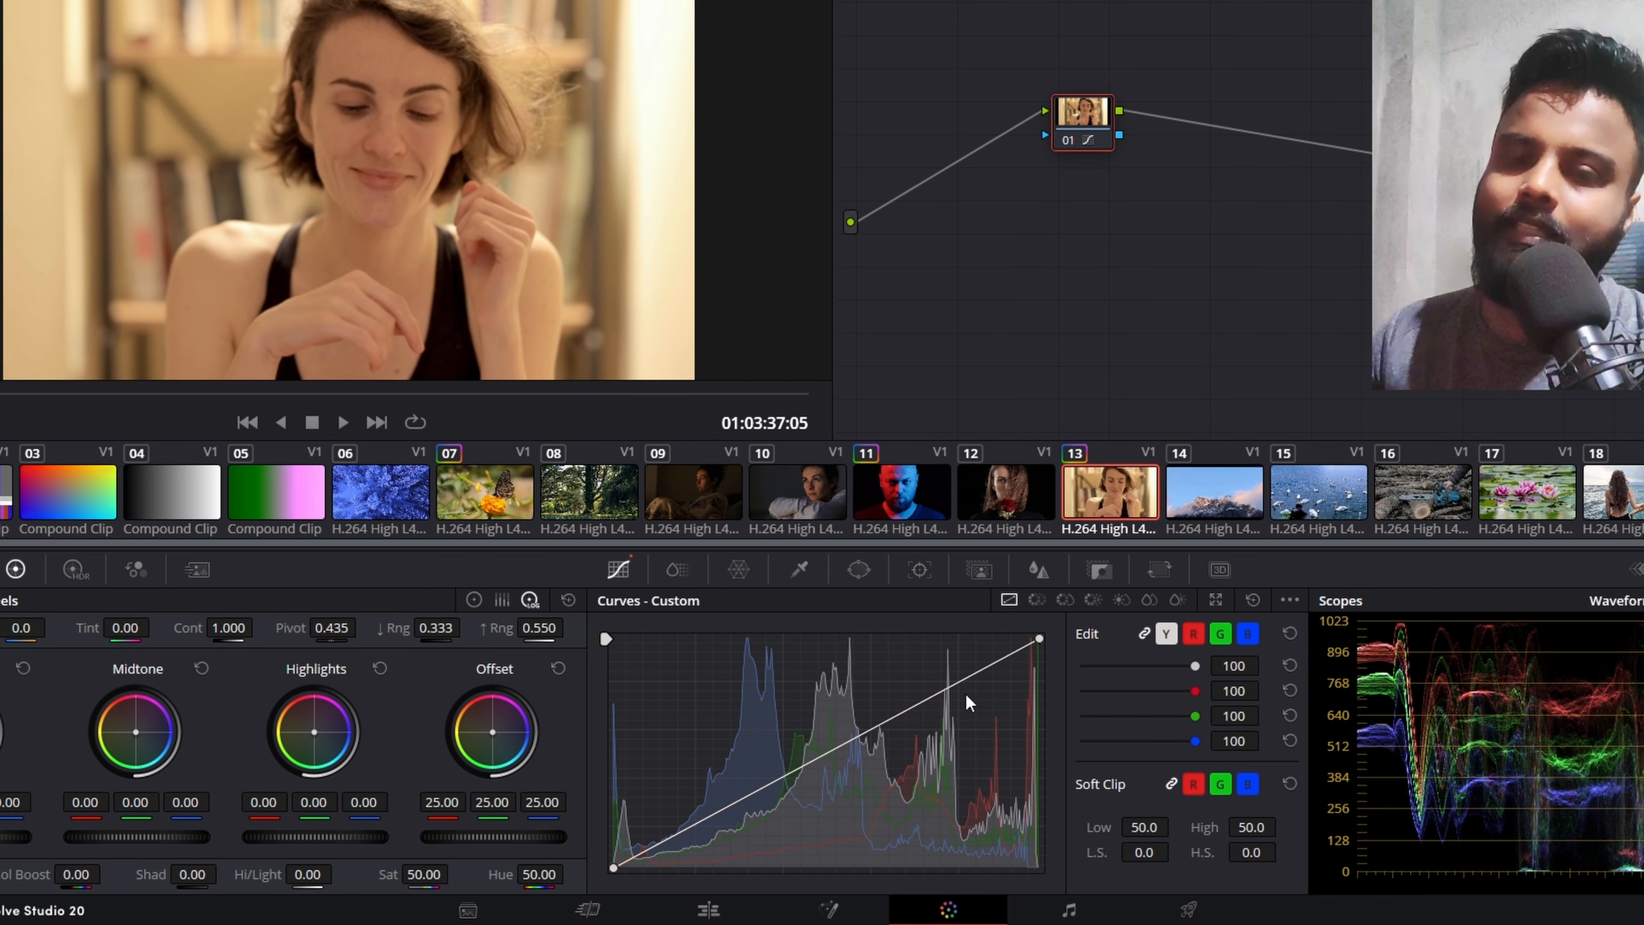
mouse_move(1225, 162)
mouse_down()
mouse_move(1210, 355)
mouse_move(1082, 375)
mouse_up()
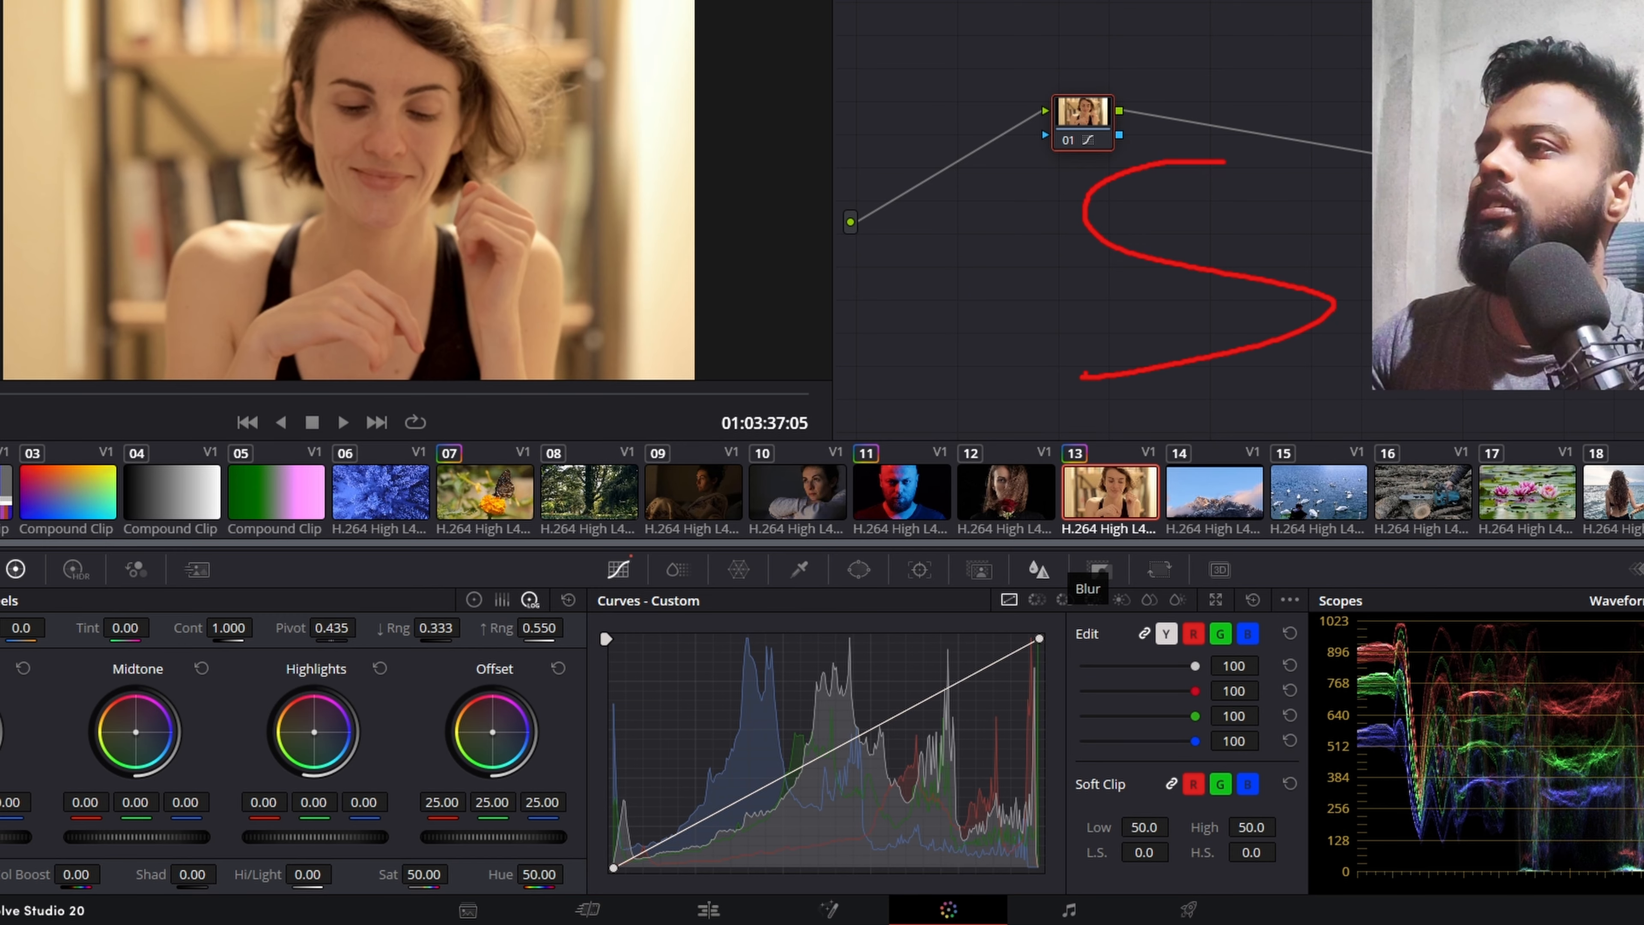
key(Escape)
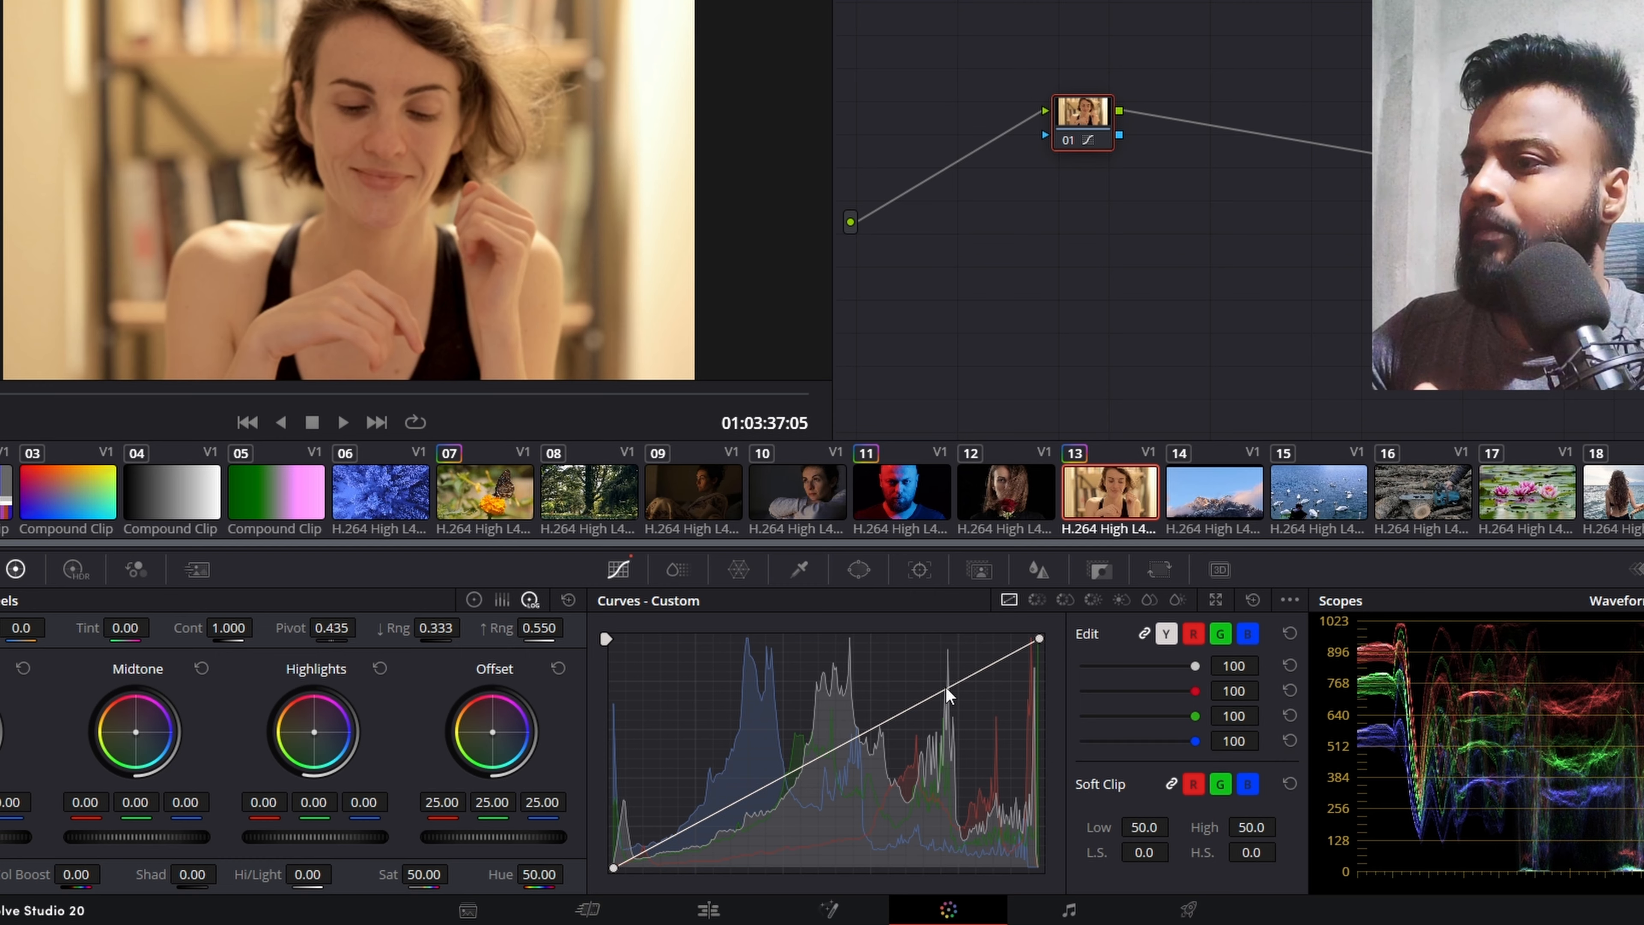
Step: Shape a gentle S-curve with a raised highlight point and a lowered shadow point, and compare it with node 01 disabled
drag(945, 688, 942, 679)
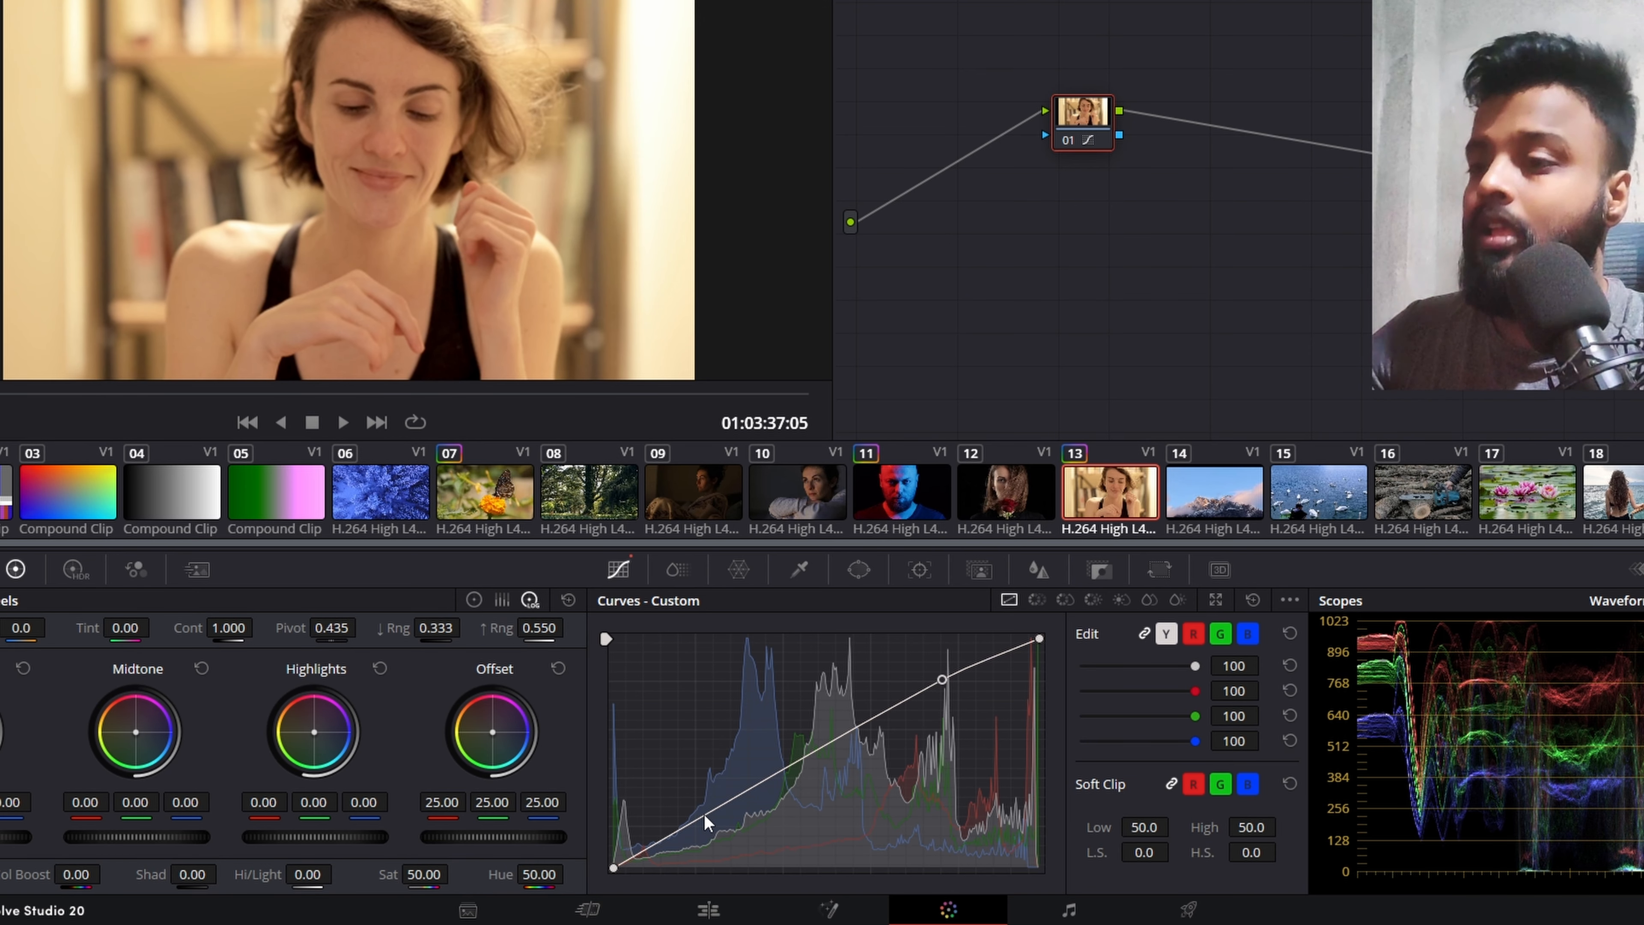
drag(705, 815, 711, 830)
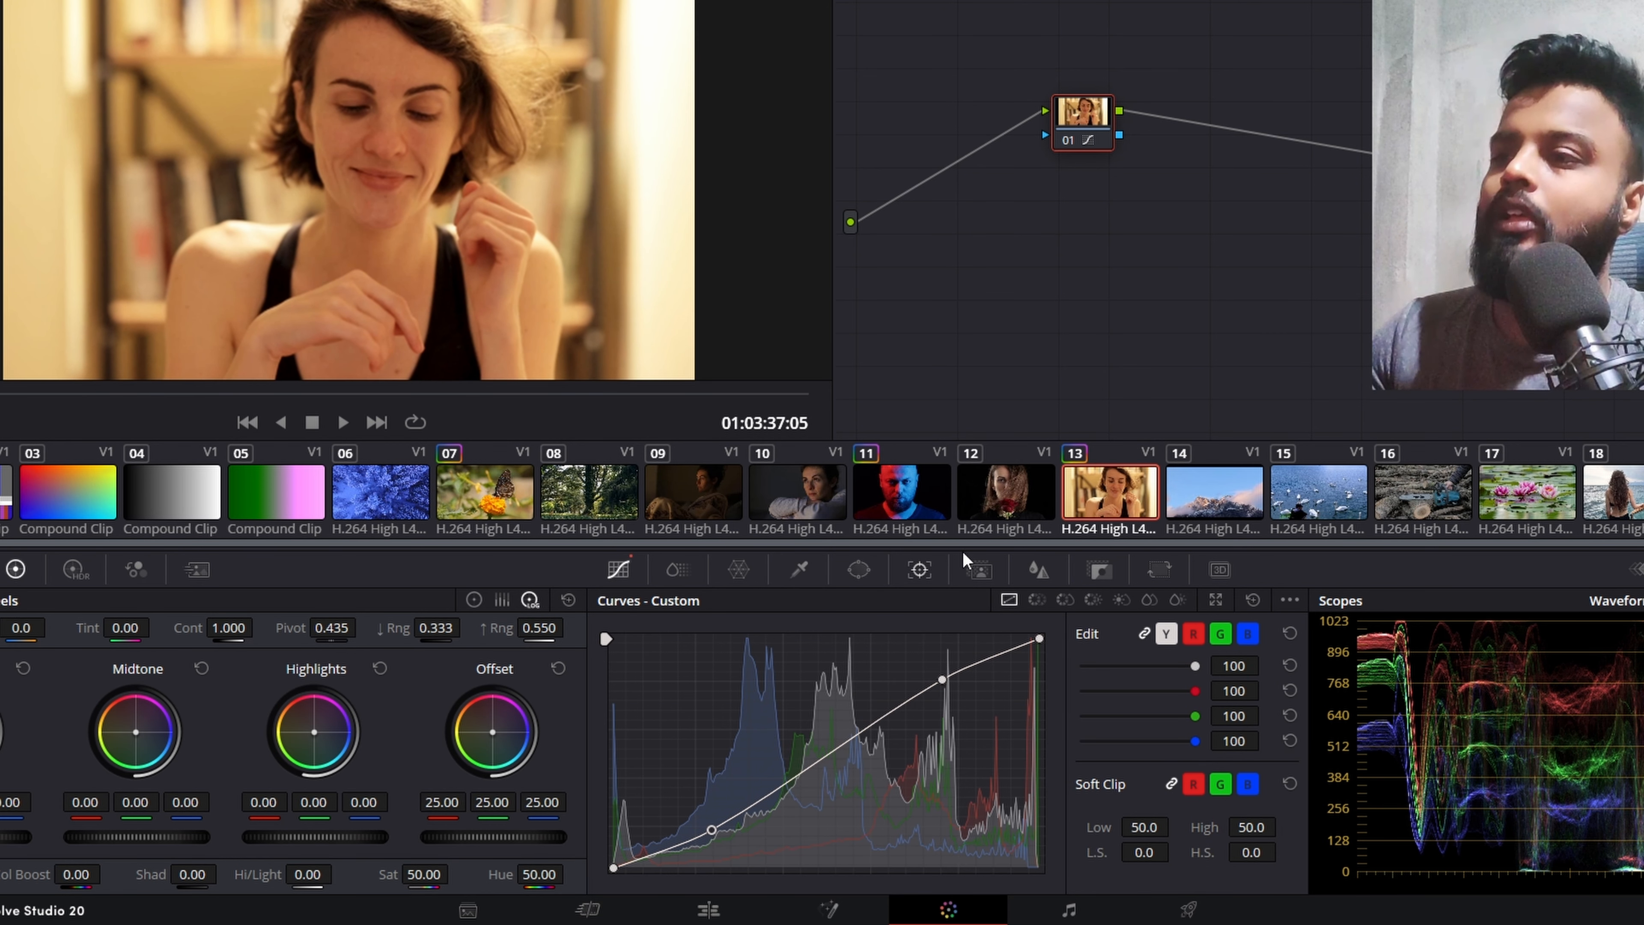
click(1065, 147)
click(1064, 147)
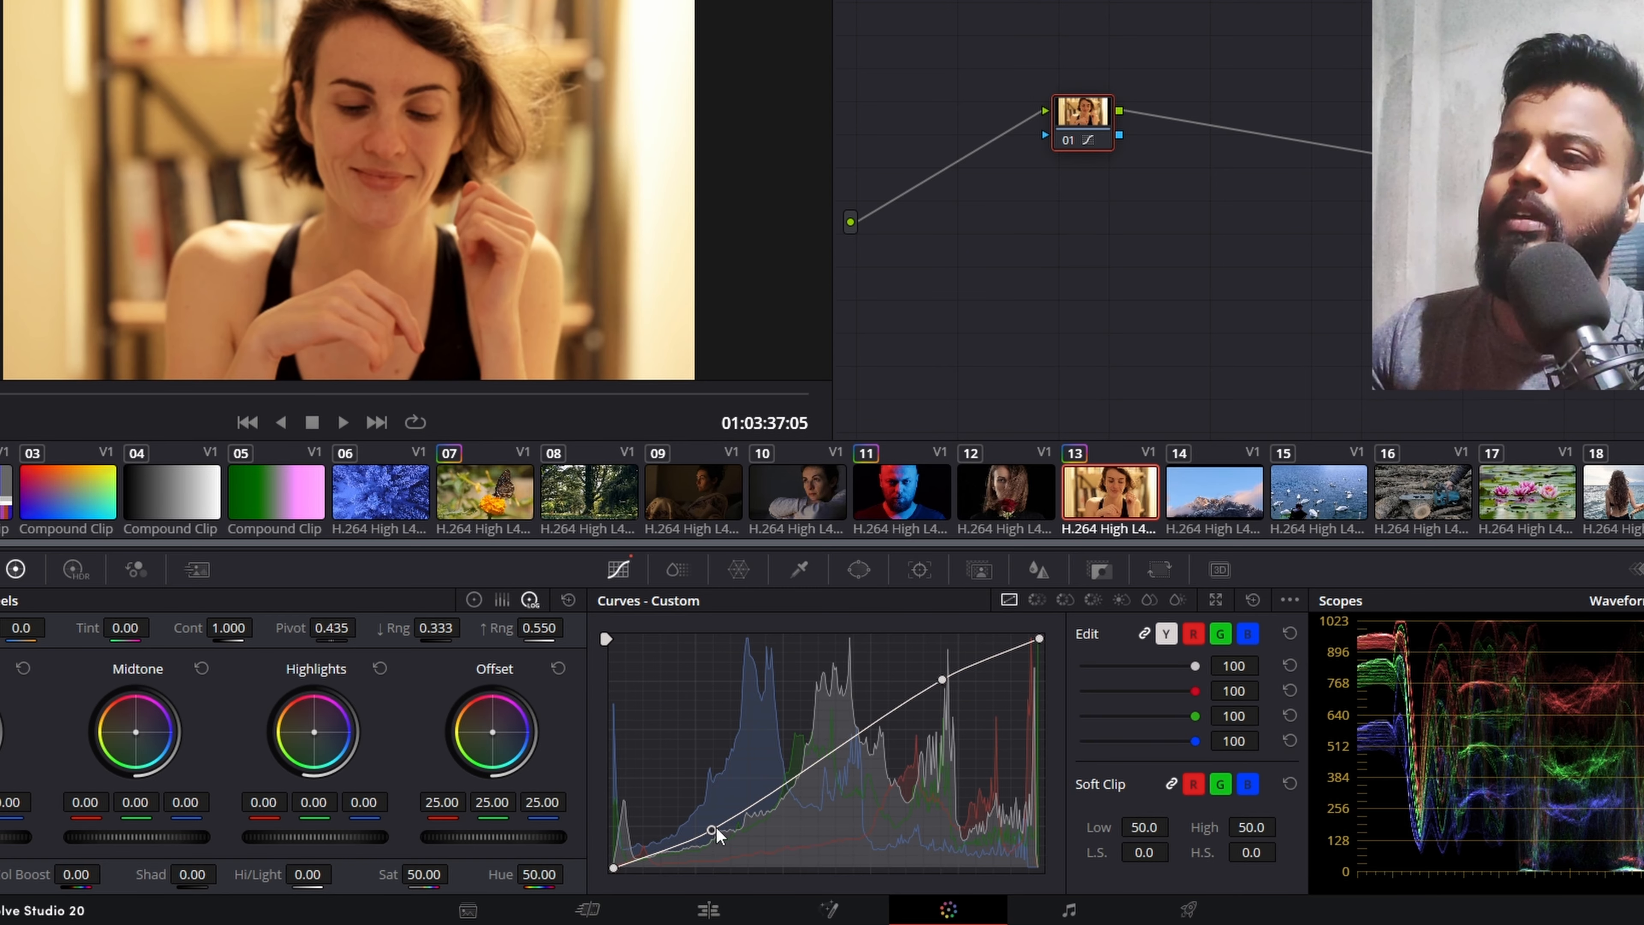
Step: Steepen the S-curve by moving both inner points inward, and soften its ends with a raised black point and lowered white point
drag(713, 829, 744, 836)
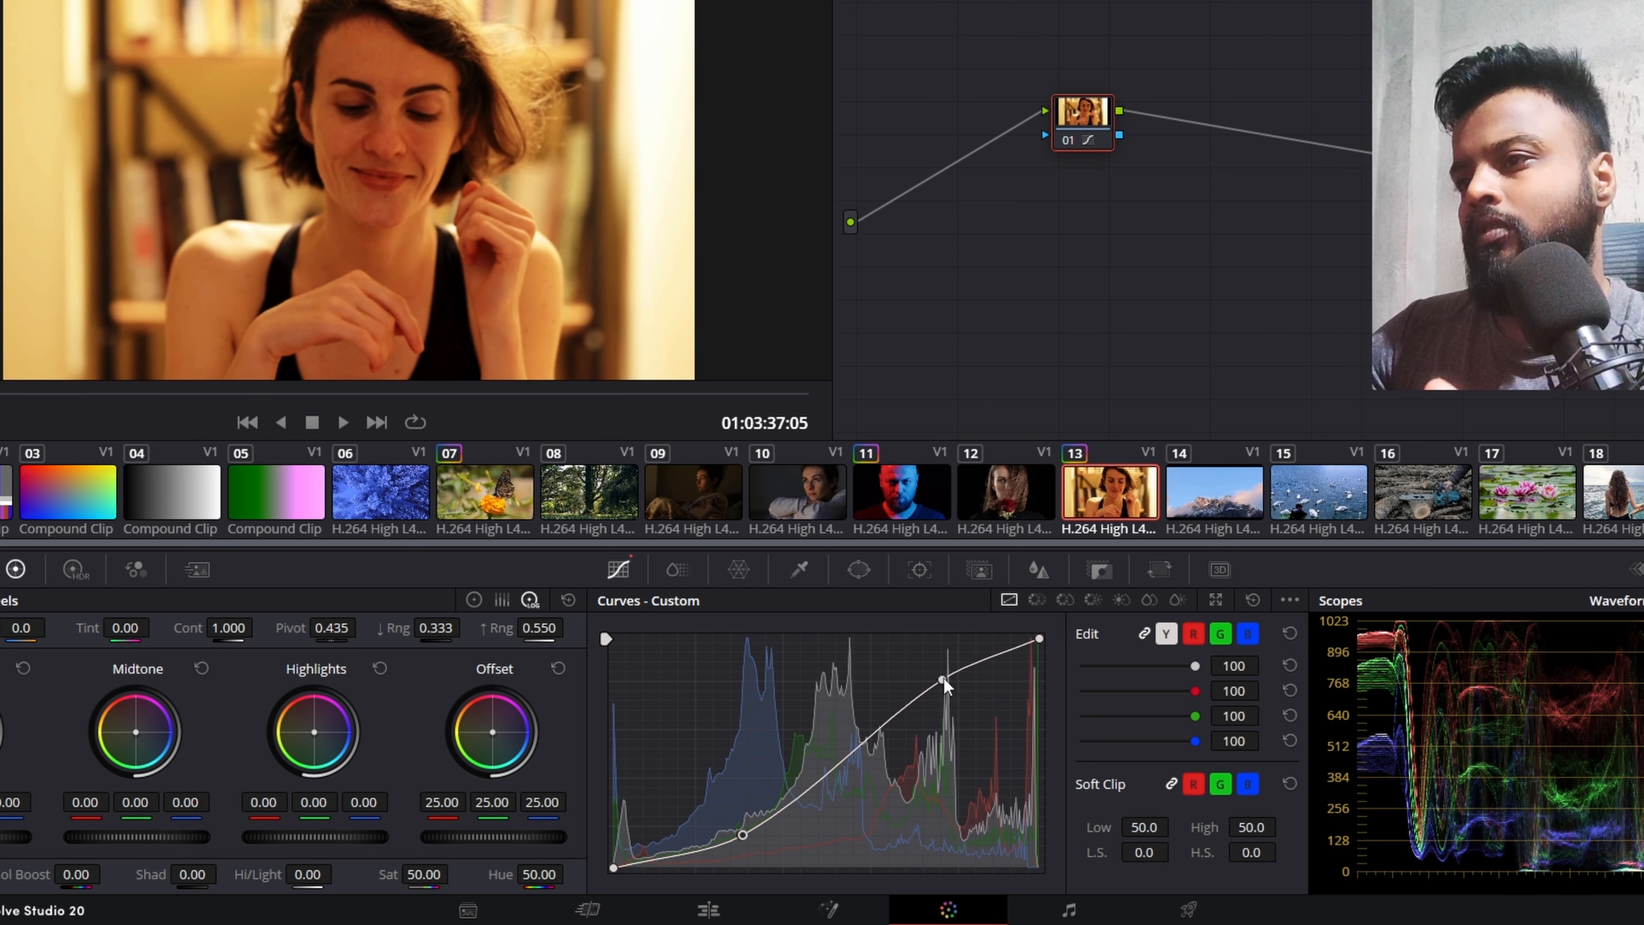
drag(943, 679, 907, 676)
drag(743, 836, 757, 837)
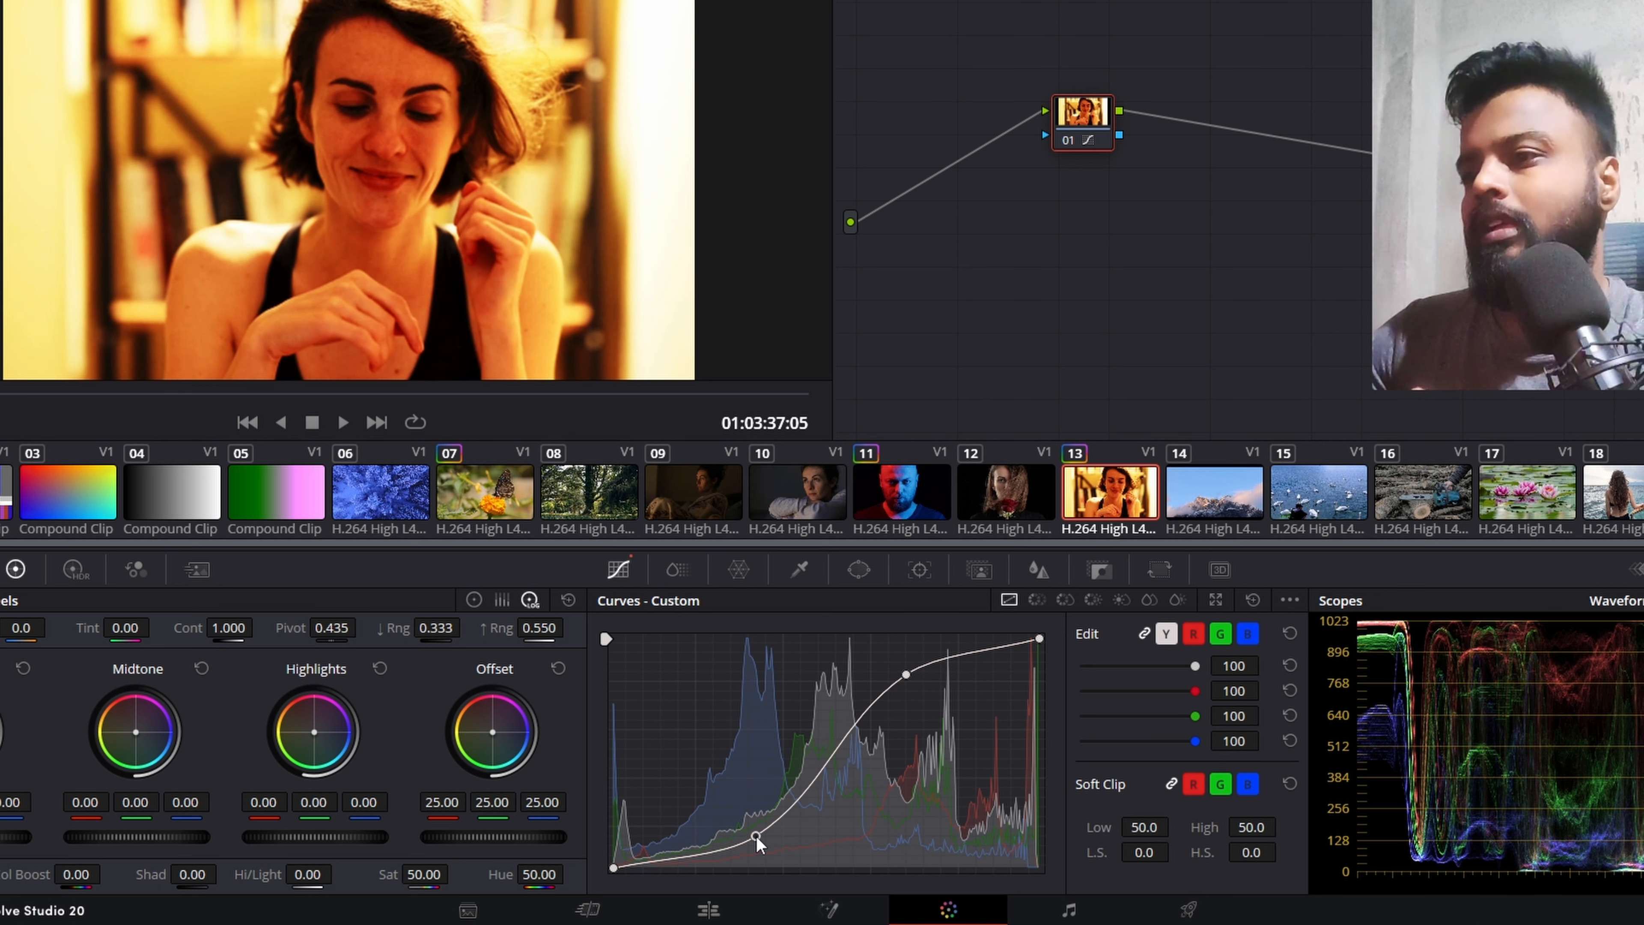
drag(614, 870, 612, 859)
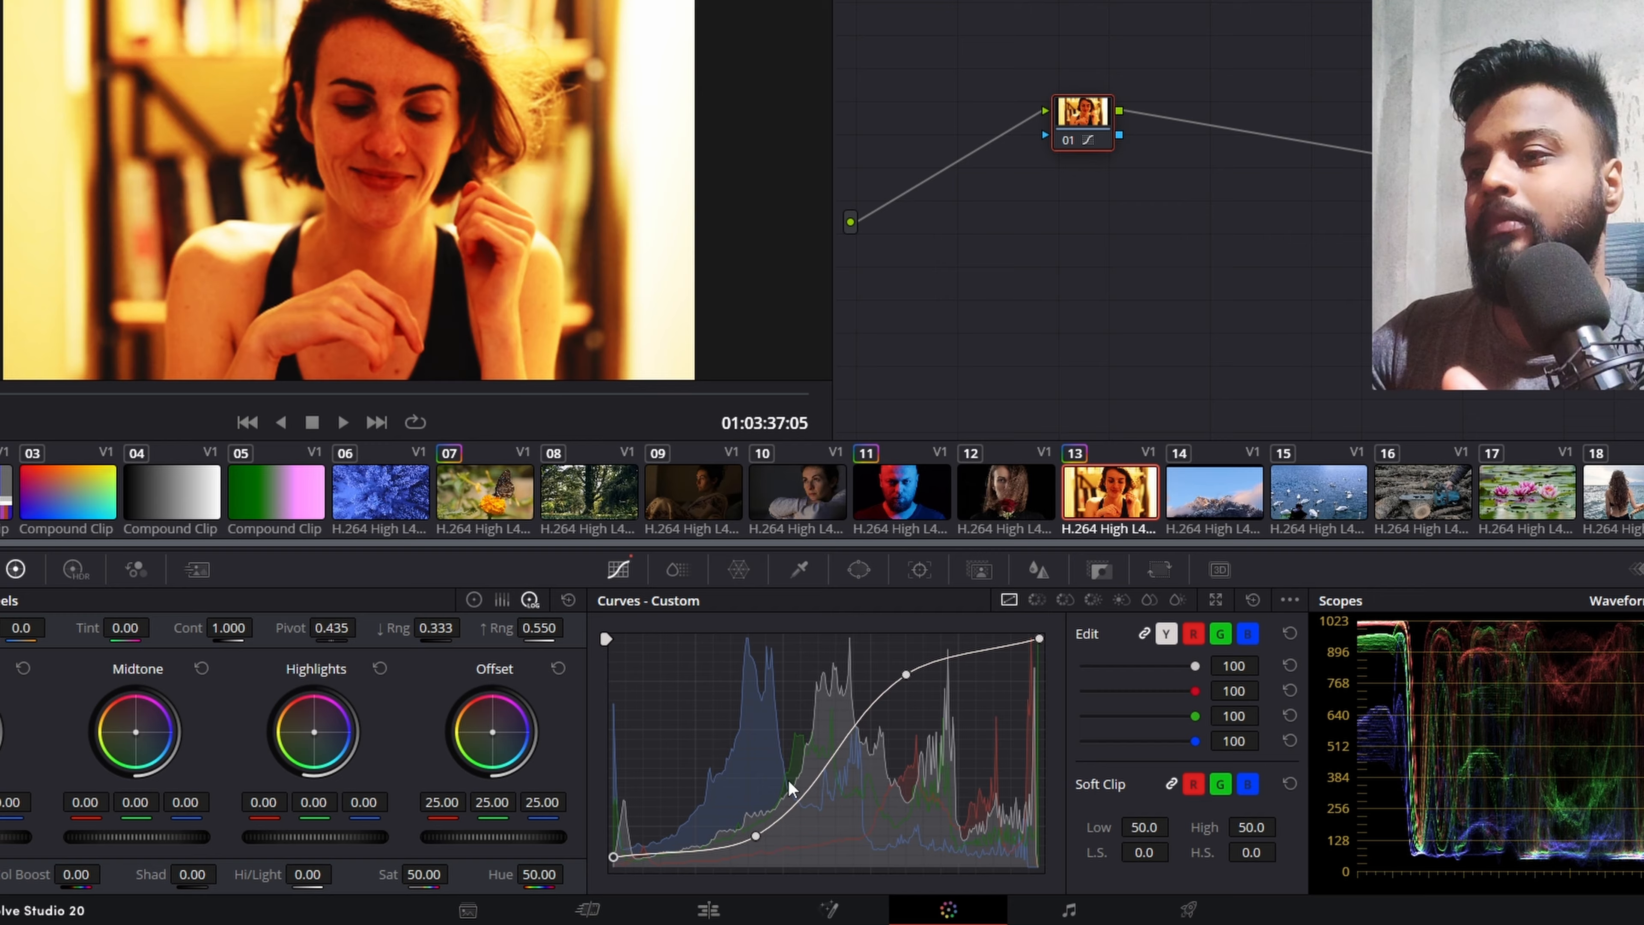
drag(1032, 653, 1038, 653)
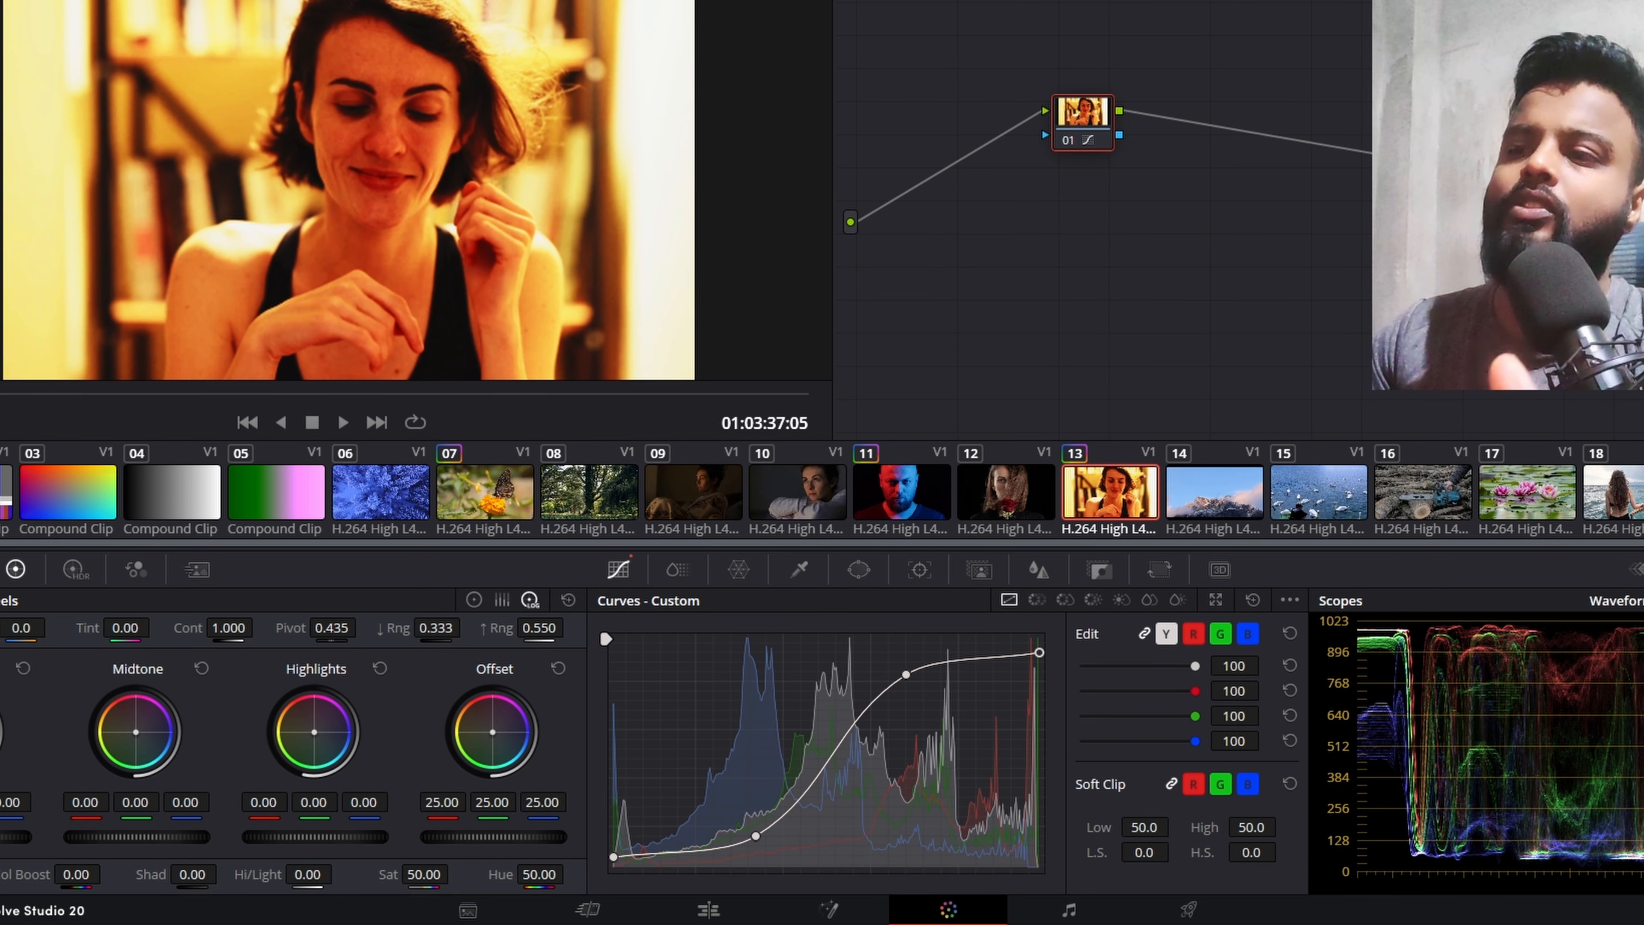
Step: Reset the grade of node 01 and try raising a temporary upper-midtone point on the custom curve
right_click(1083, 142)
click(1185, 121)
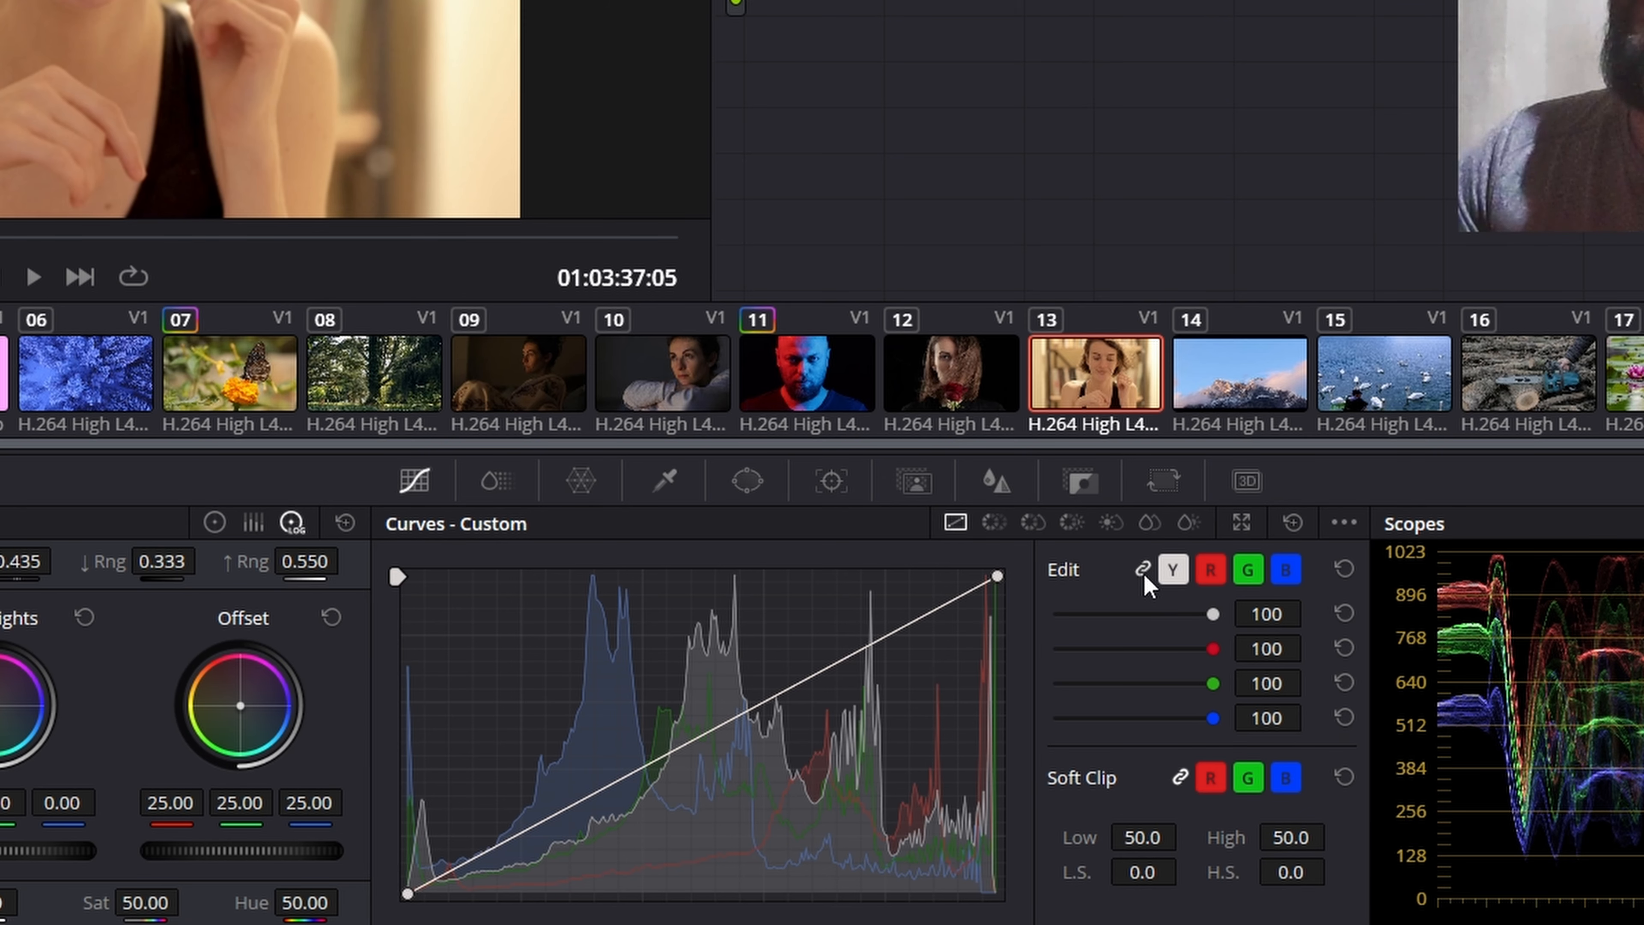
drag(811, 677, 785, 655)
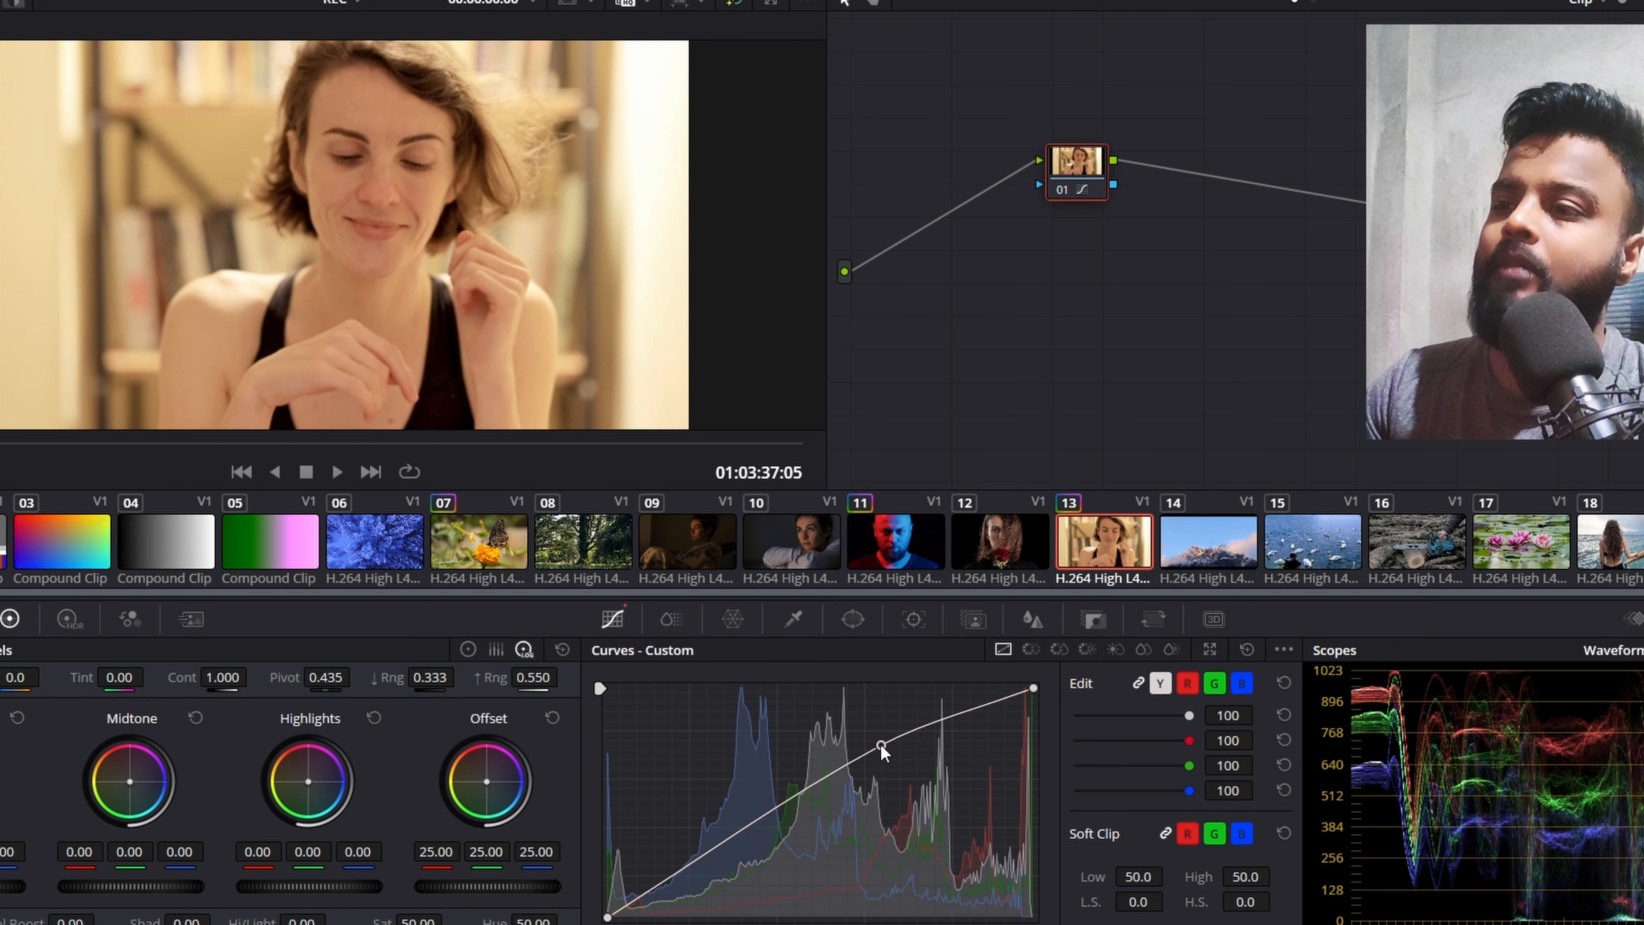
right_click(881, 746)
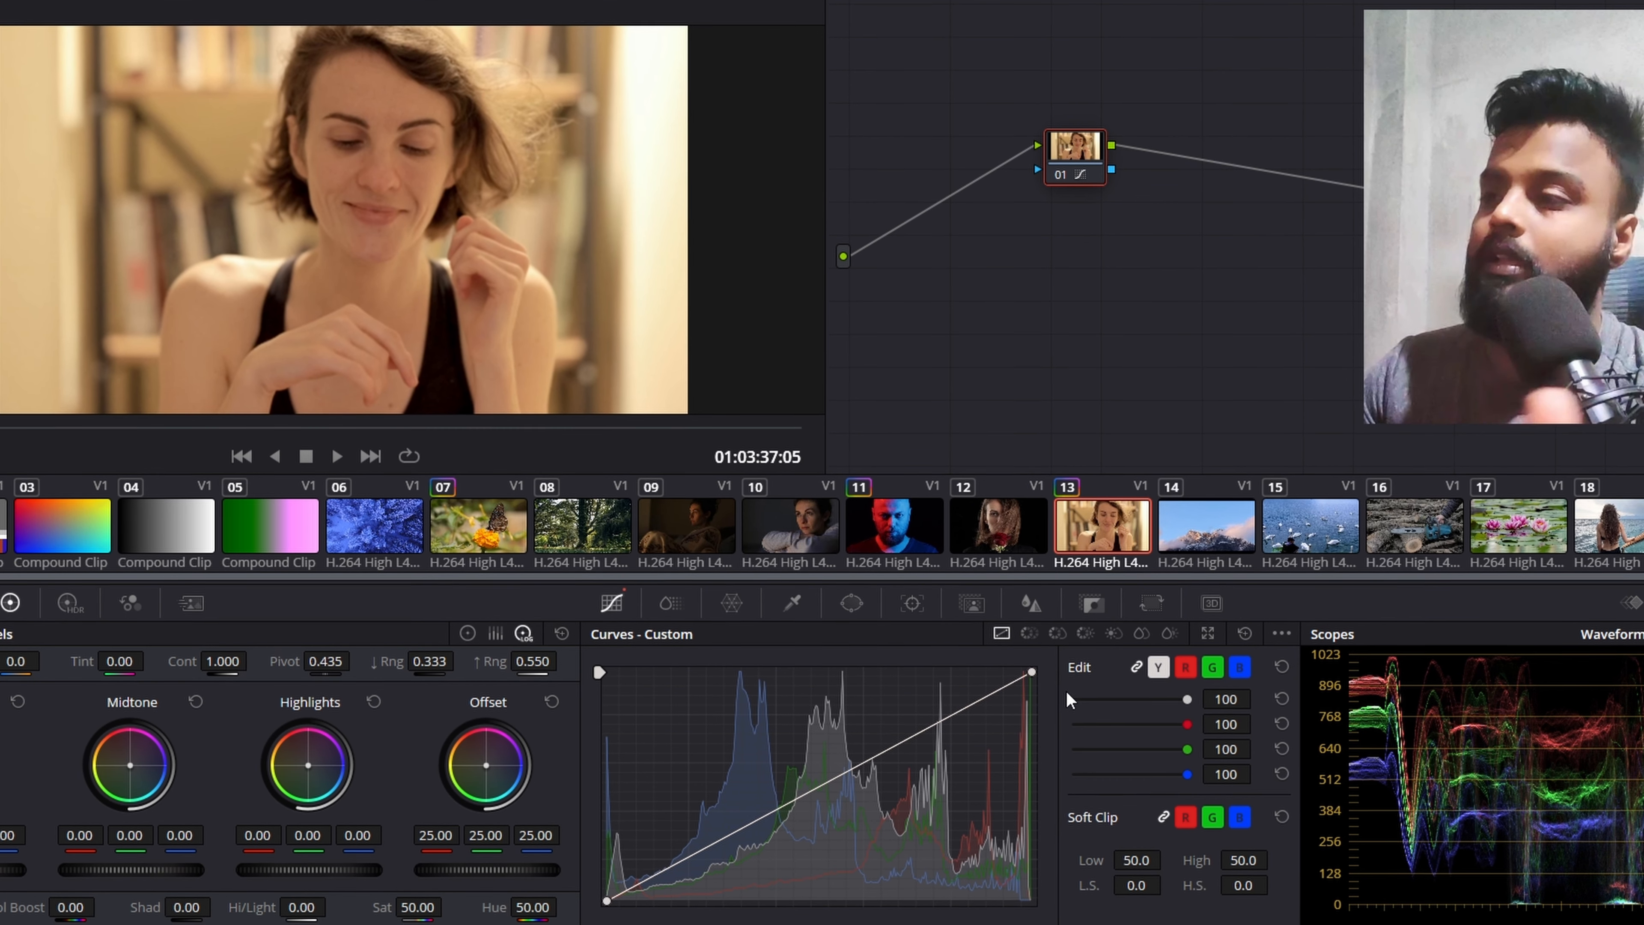
Step: Unlink the custom curve channels and switch through the red, green and blue curves individually
click(1134, 639)
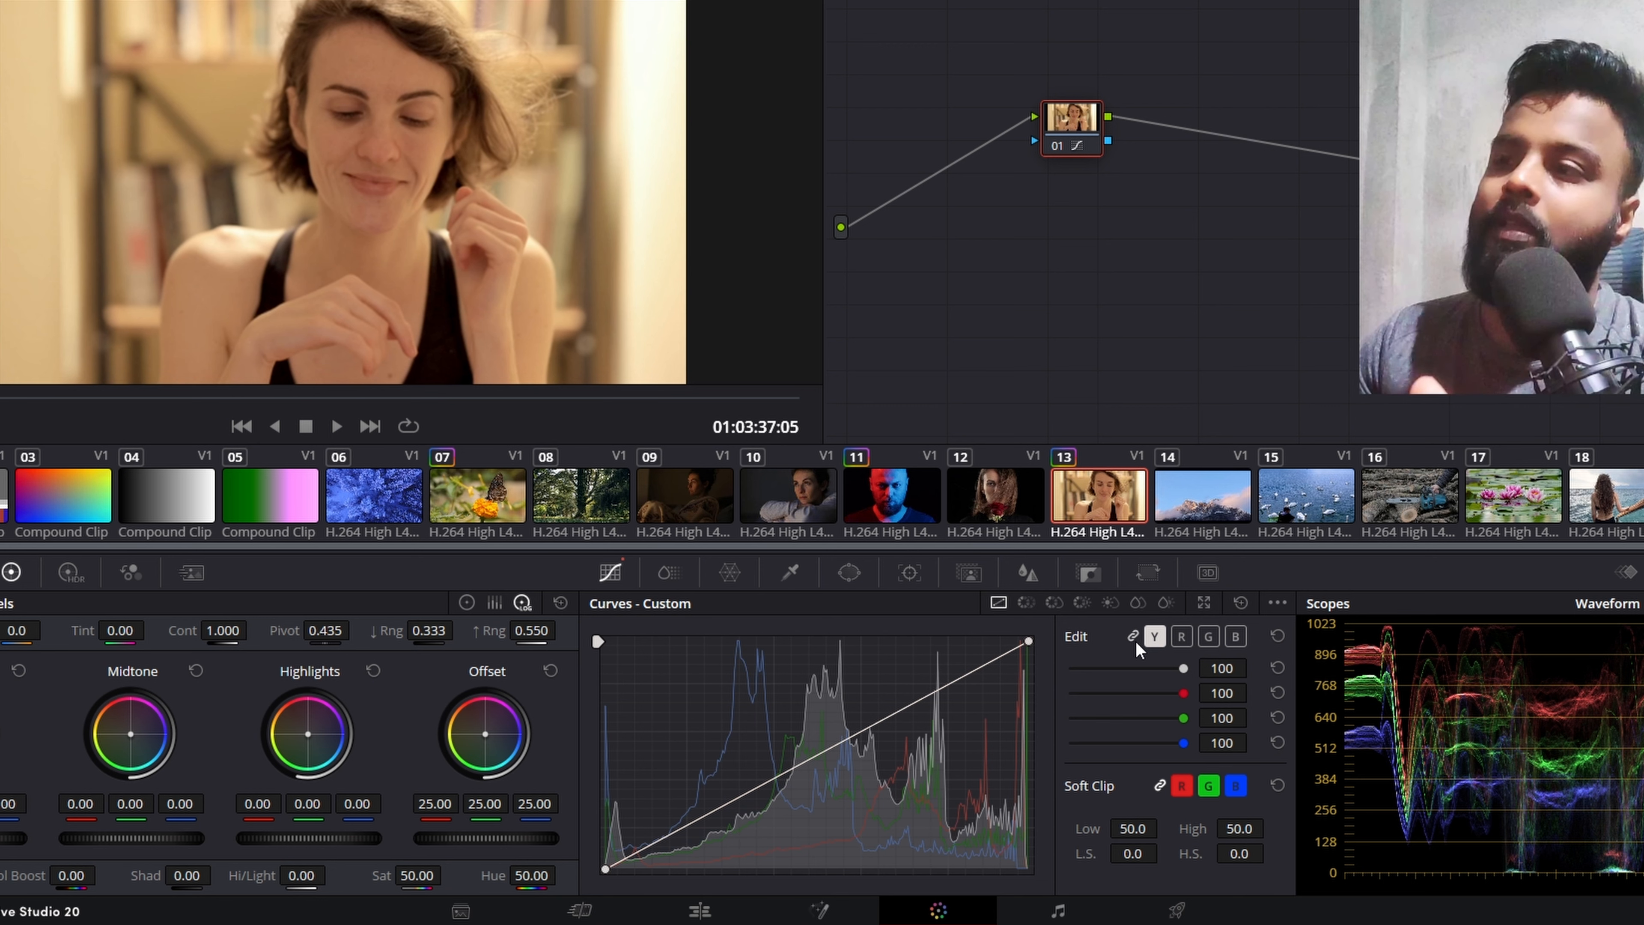
click(1187, 635)
click(1209, 635)
click(1235, 634)
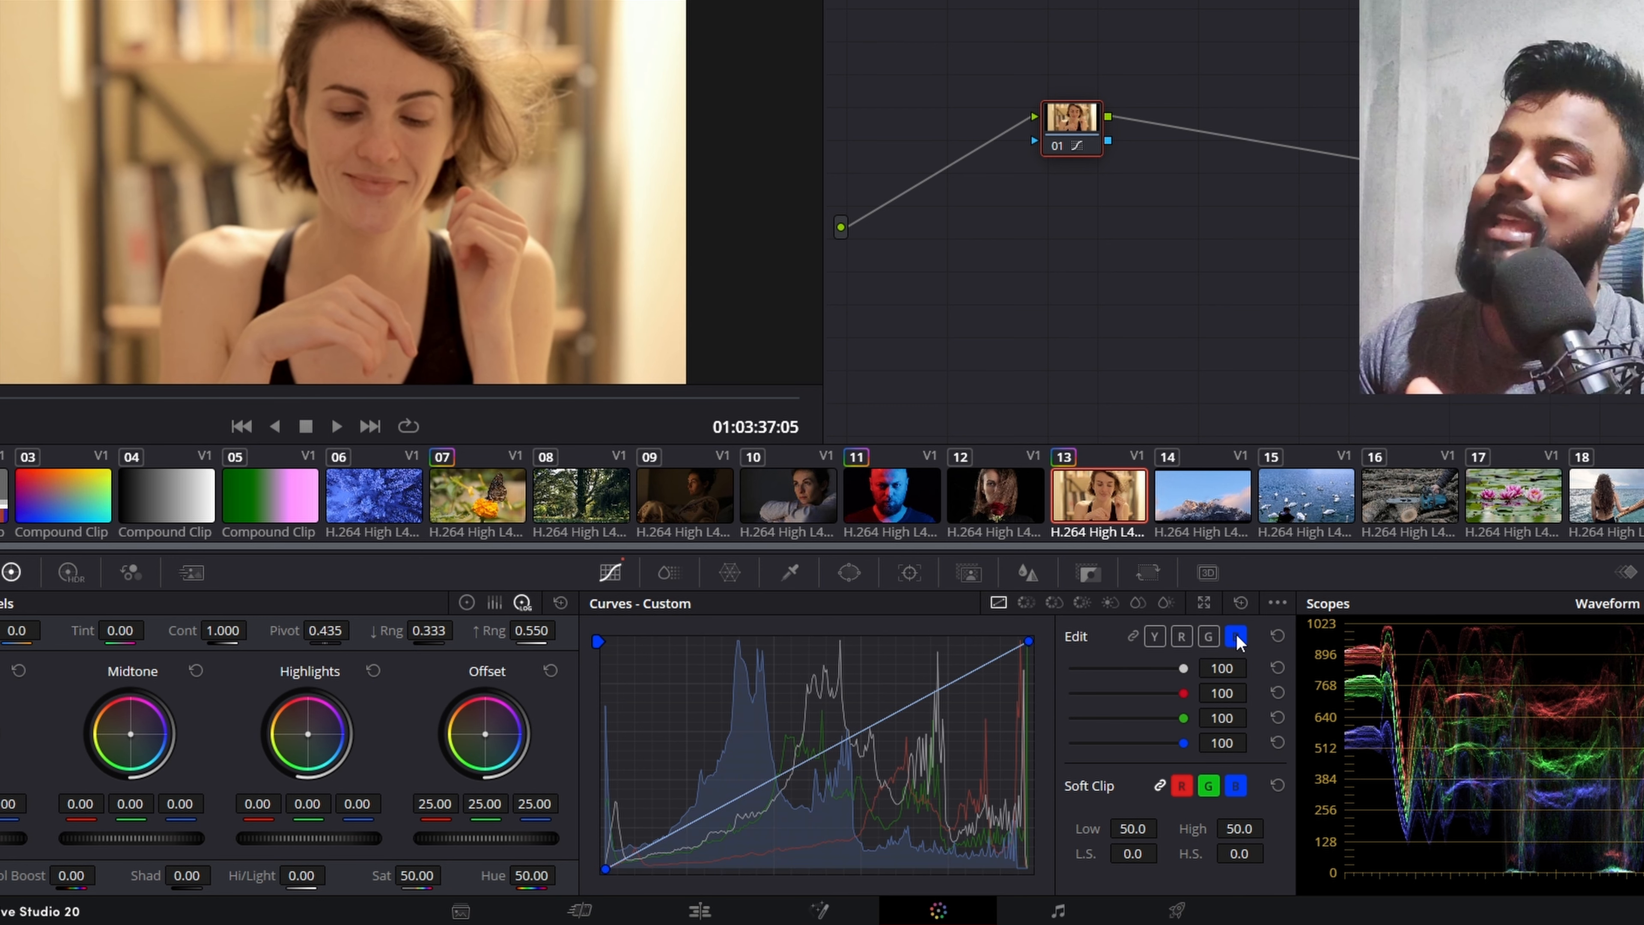
Step: Switch to clip 14, the mountain shot, and raise the midtones of the red channel curve
key(Down)
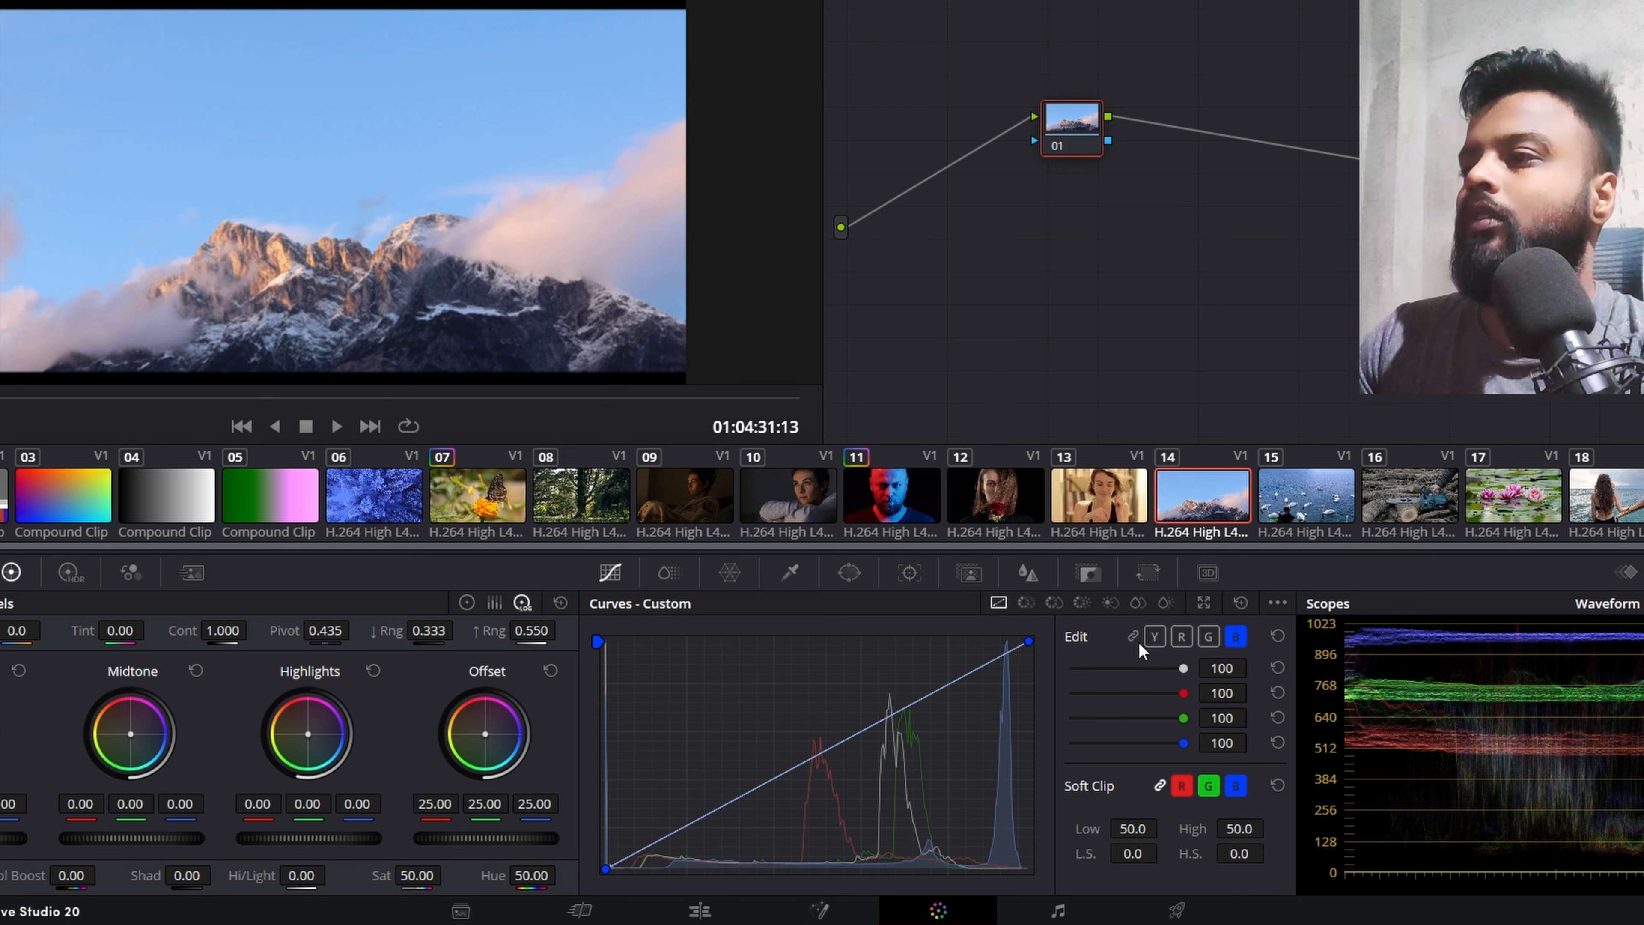
click(1182, 637)
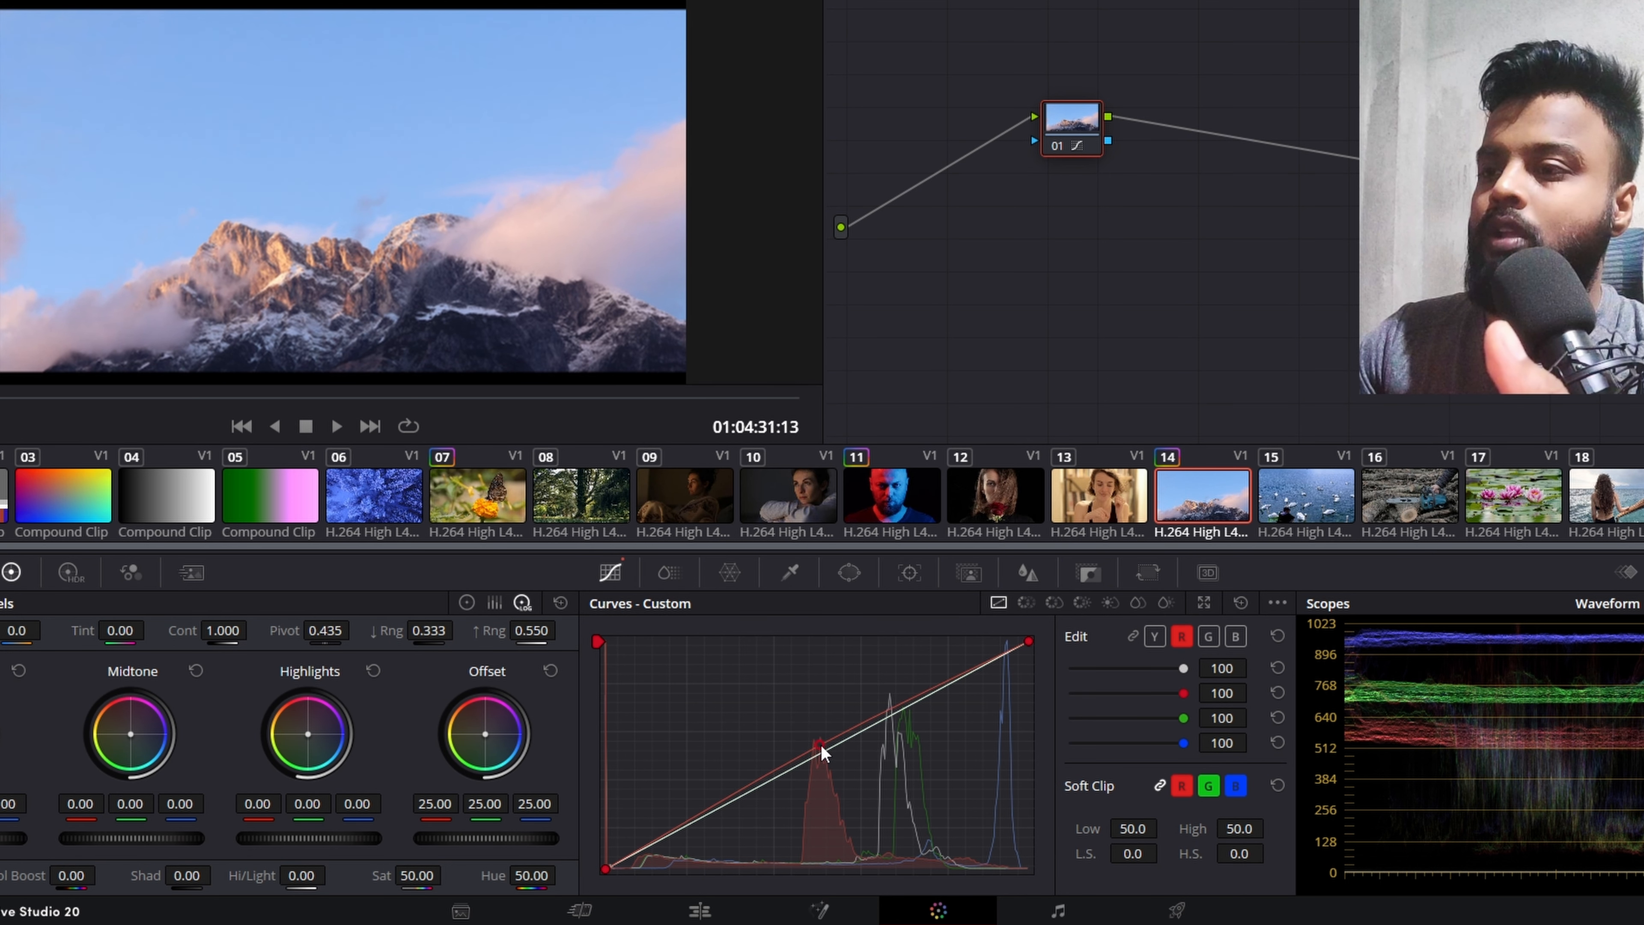
drag(820, 745, 768, 672)
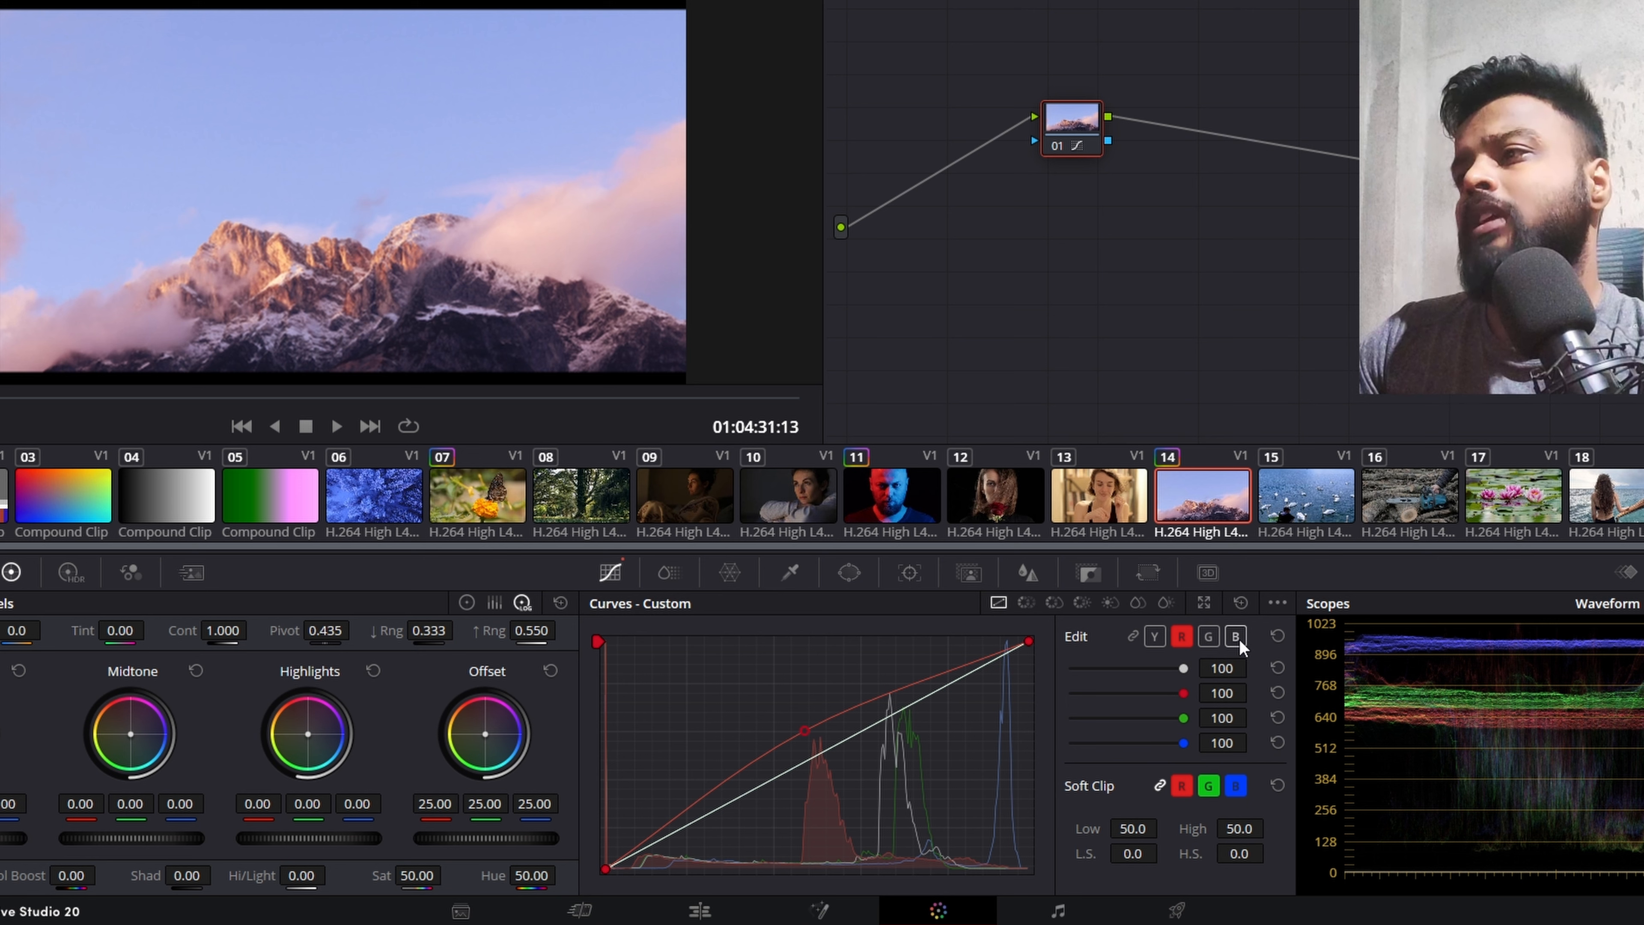
Step: Add a shadow point to the blue channel curve and raise it slightly
click(1239, 637)
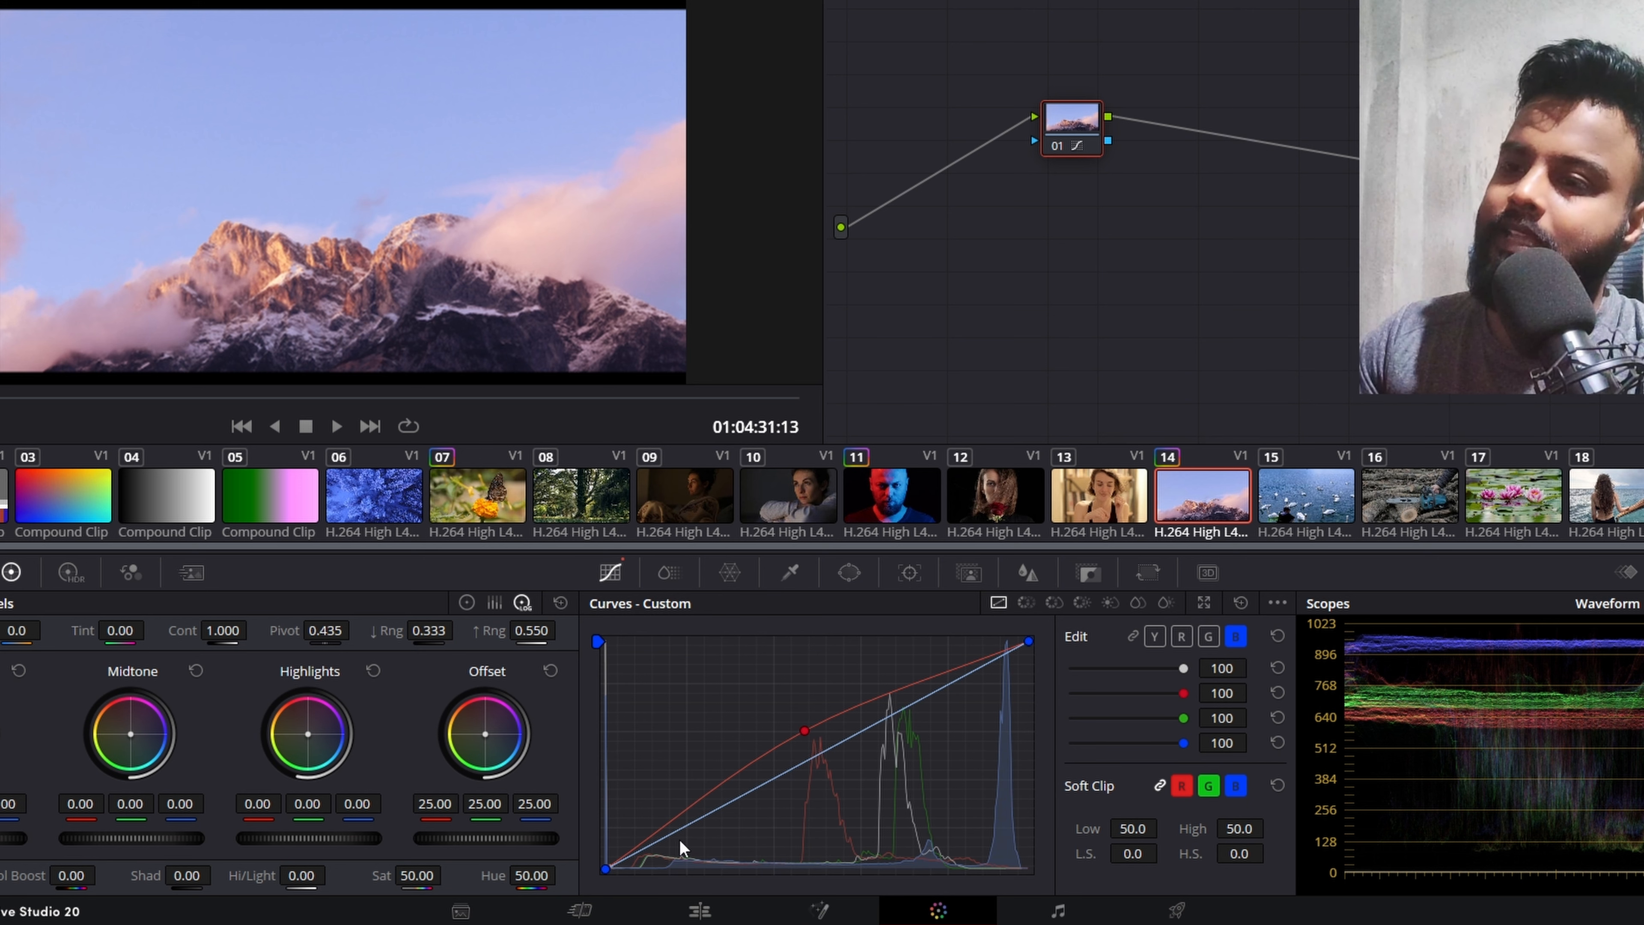
click(663, 839)
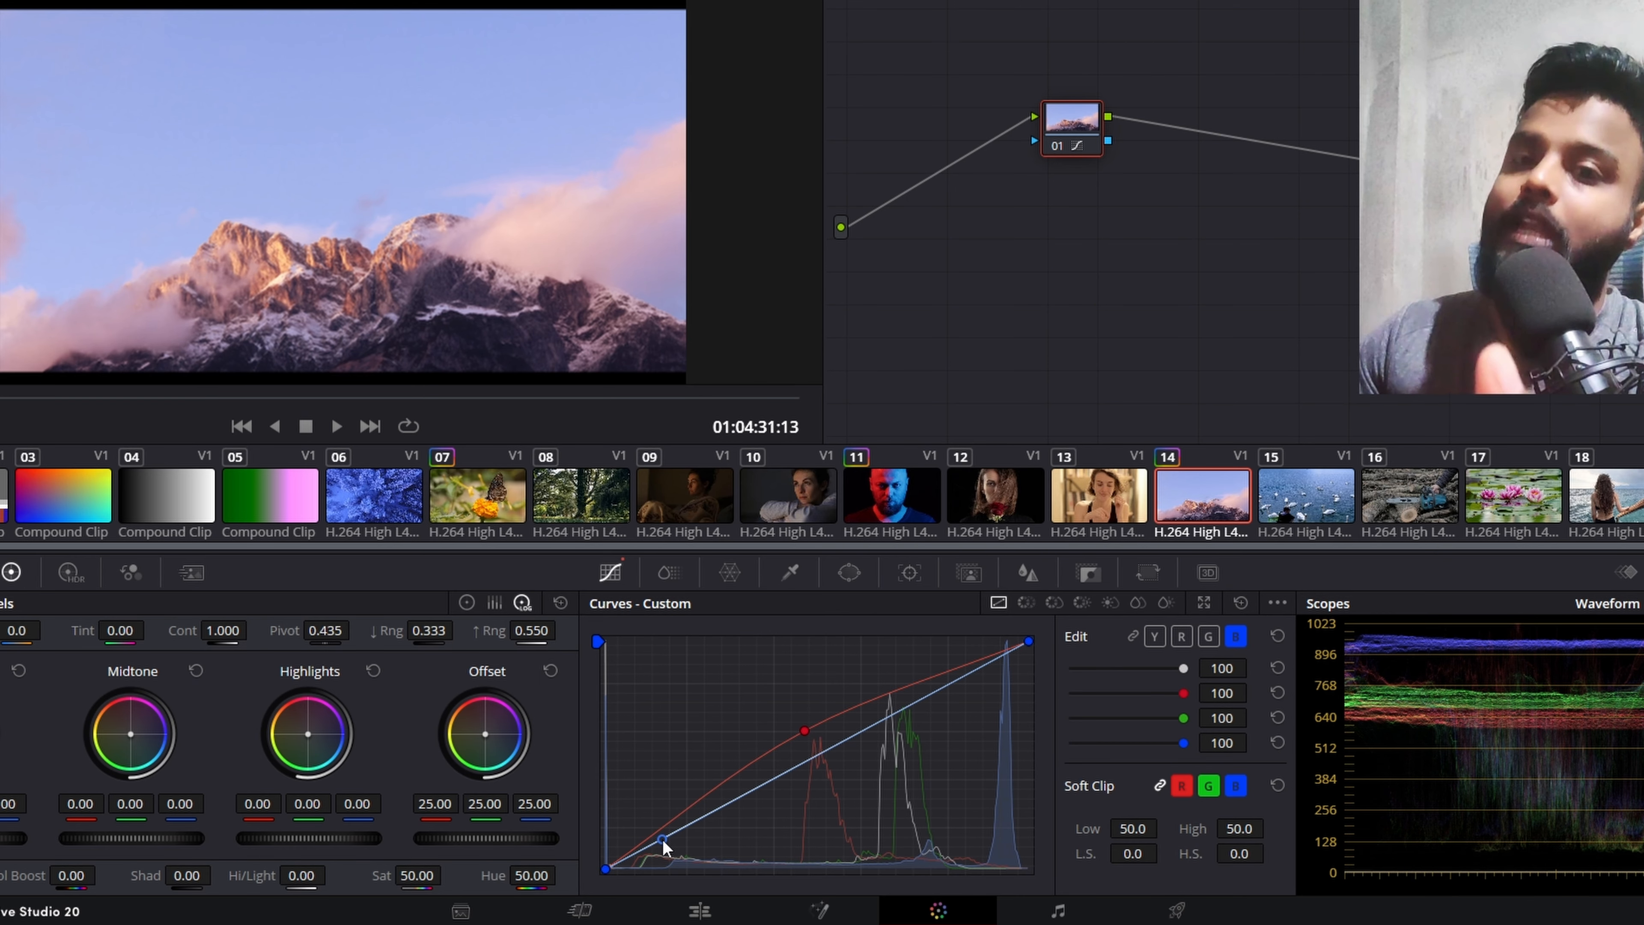
drag(665, 845, 665, 839)
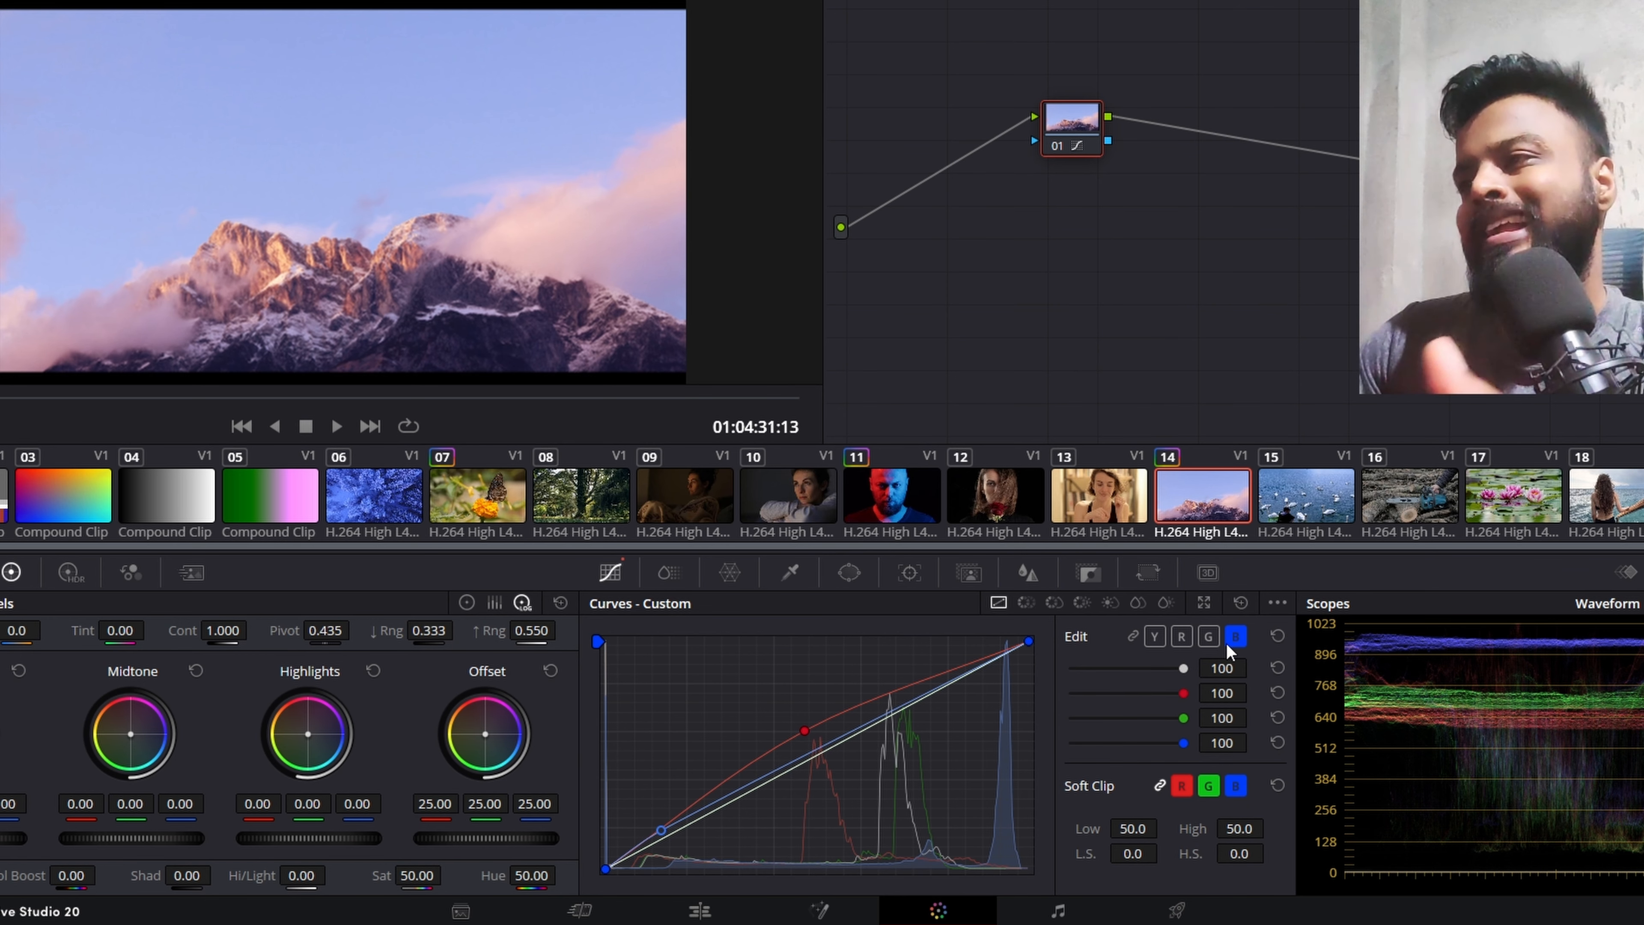
Step: Raise the green curve's shadows slightly and lower the highlights of the green and blue curves
click(1206, 638)
drag(676, 829, 668, 826)
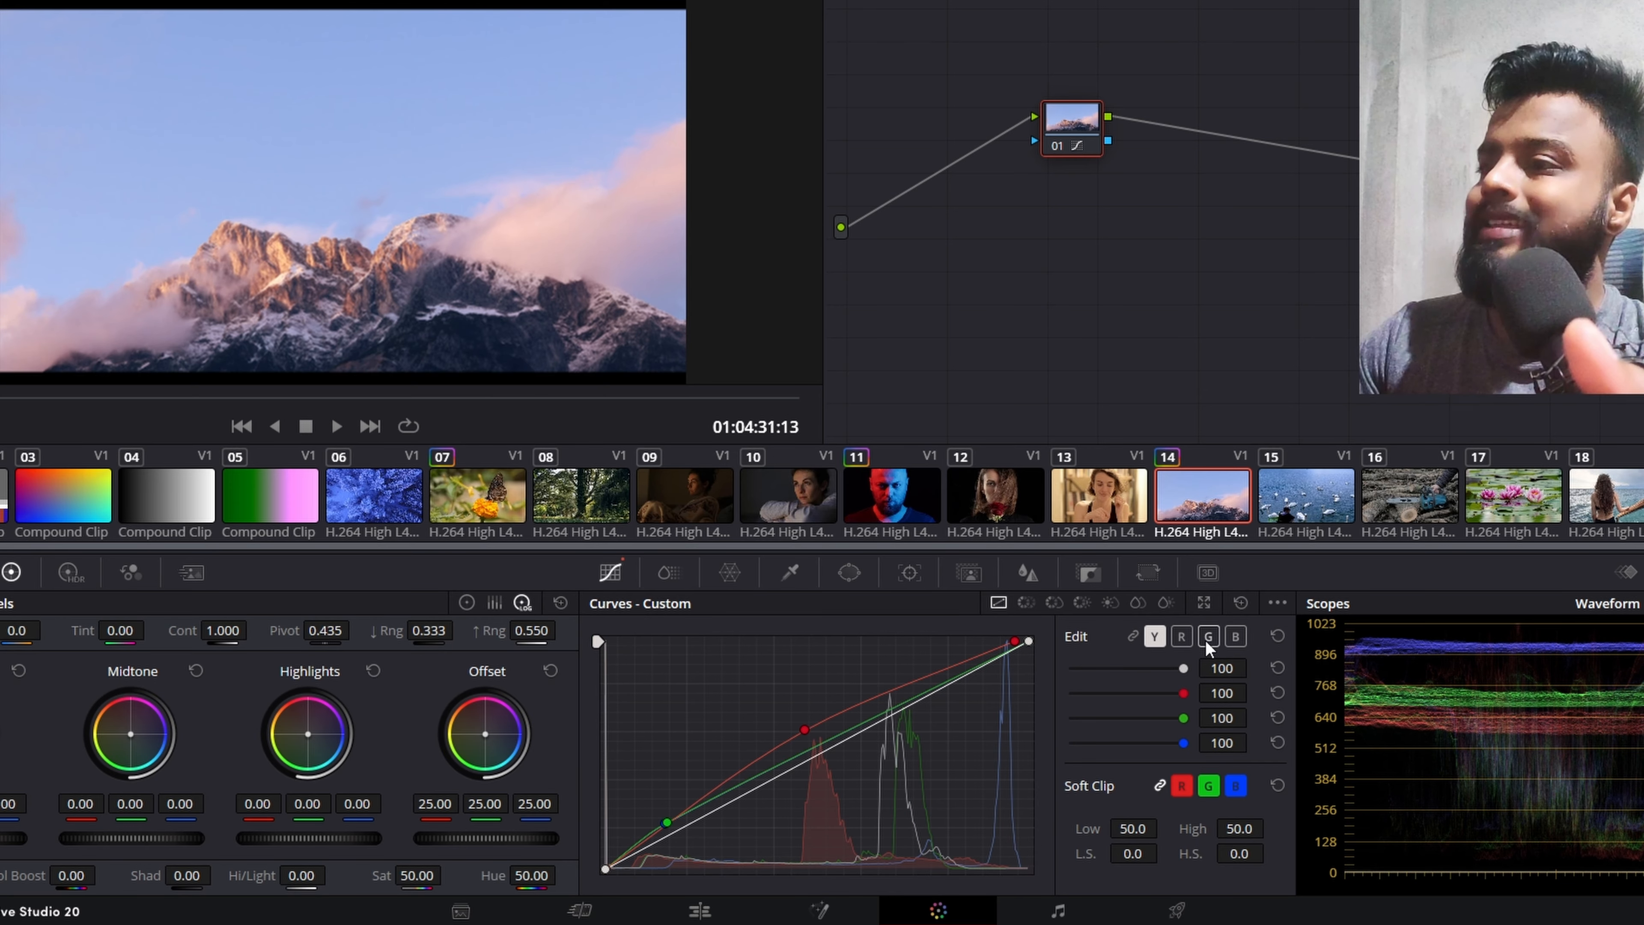
click(1206, 641)
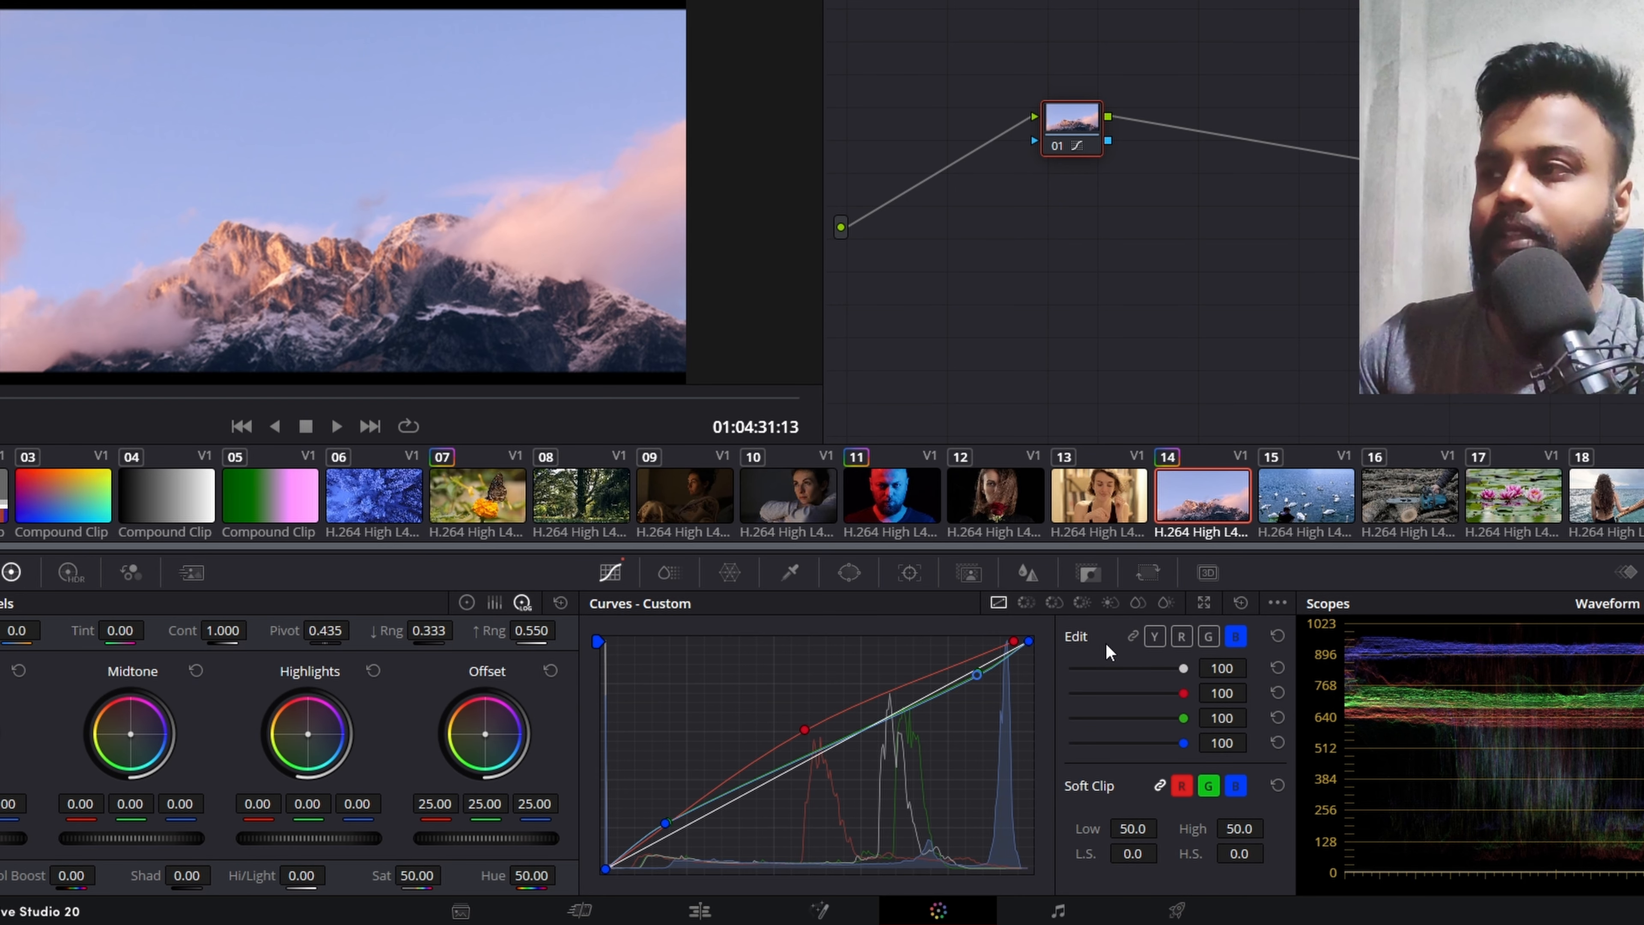
Step: Relink the Y, R, G and B curves while trying a grade reset on node 01, and undo that reset
right_click(1067, 115)
click(1114, 128)
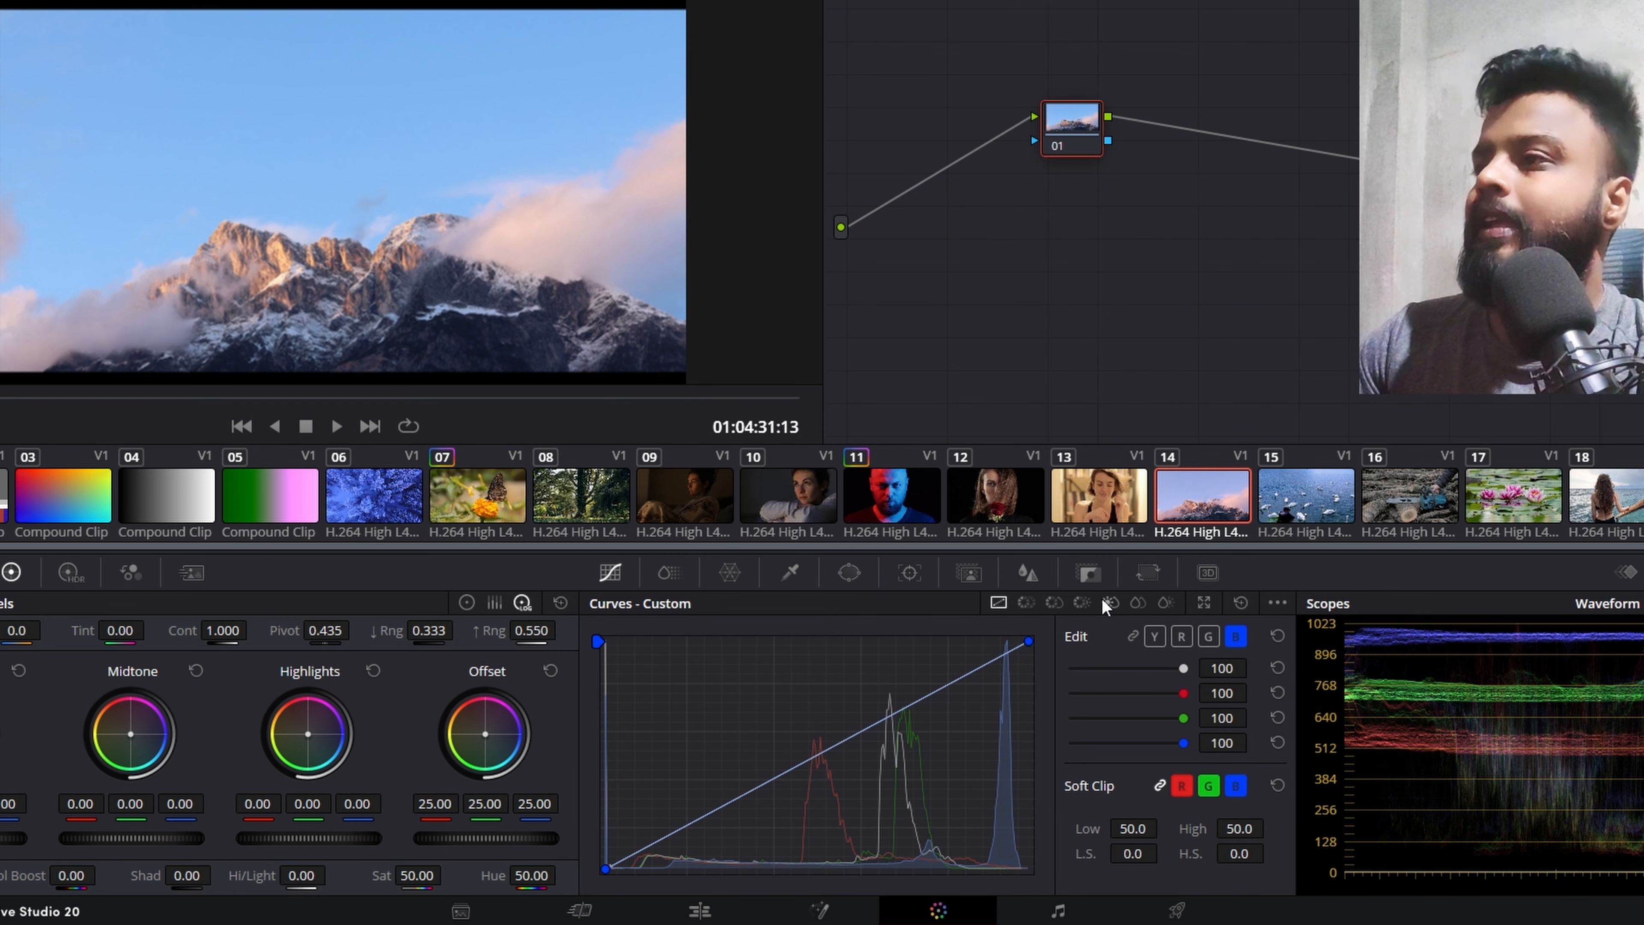
click(1135, 636)
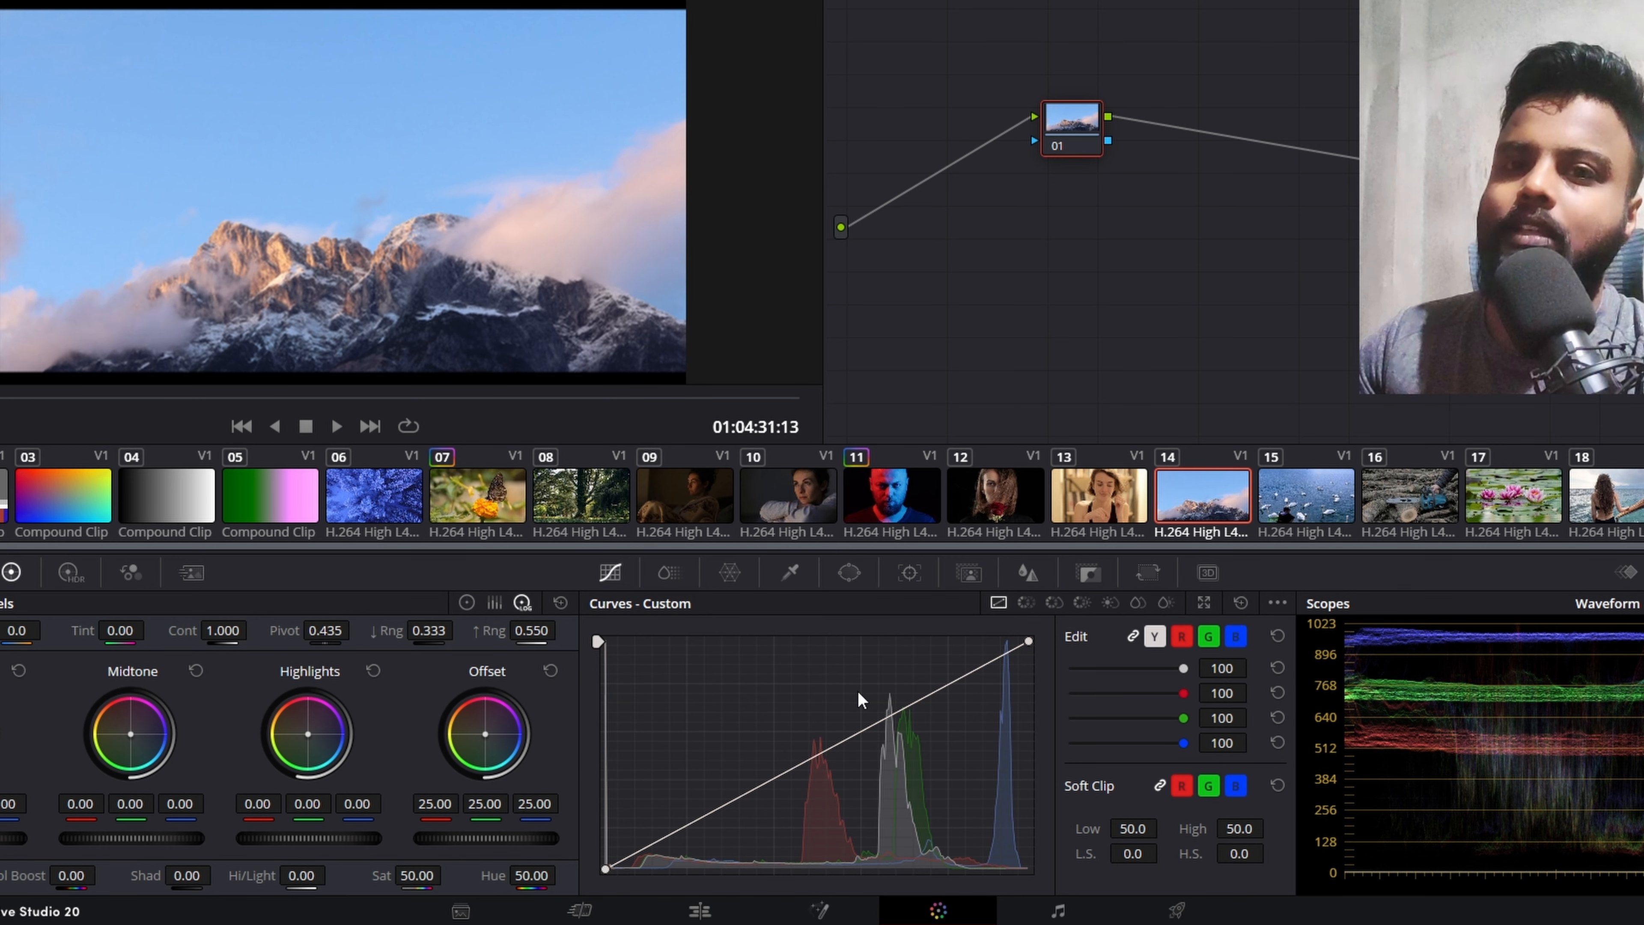
key(ctrl+z)
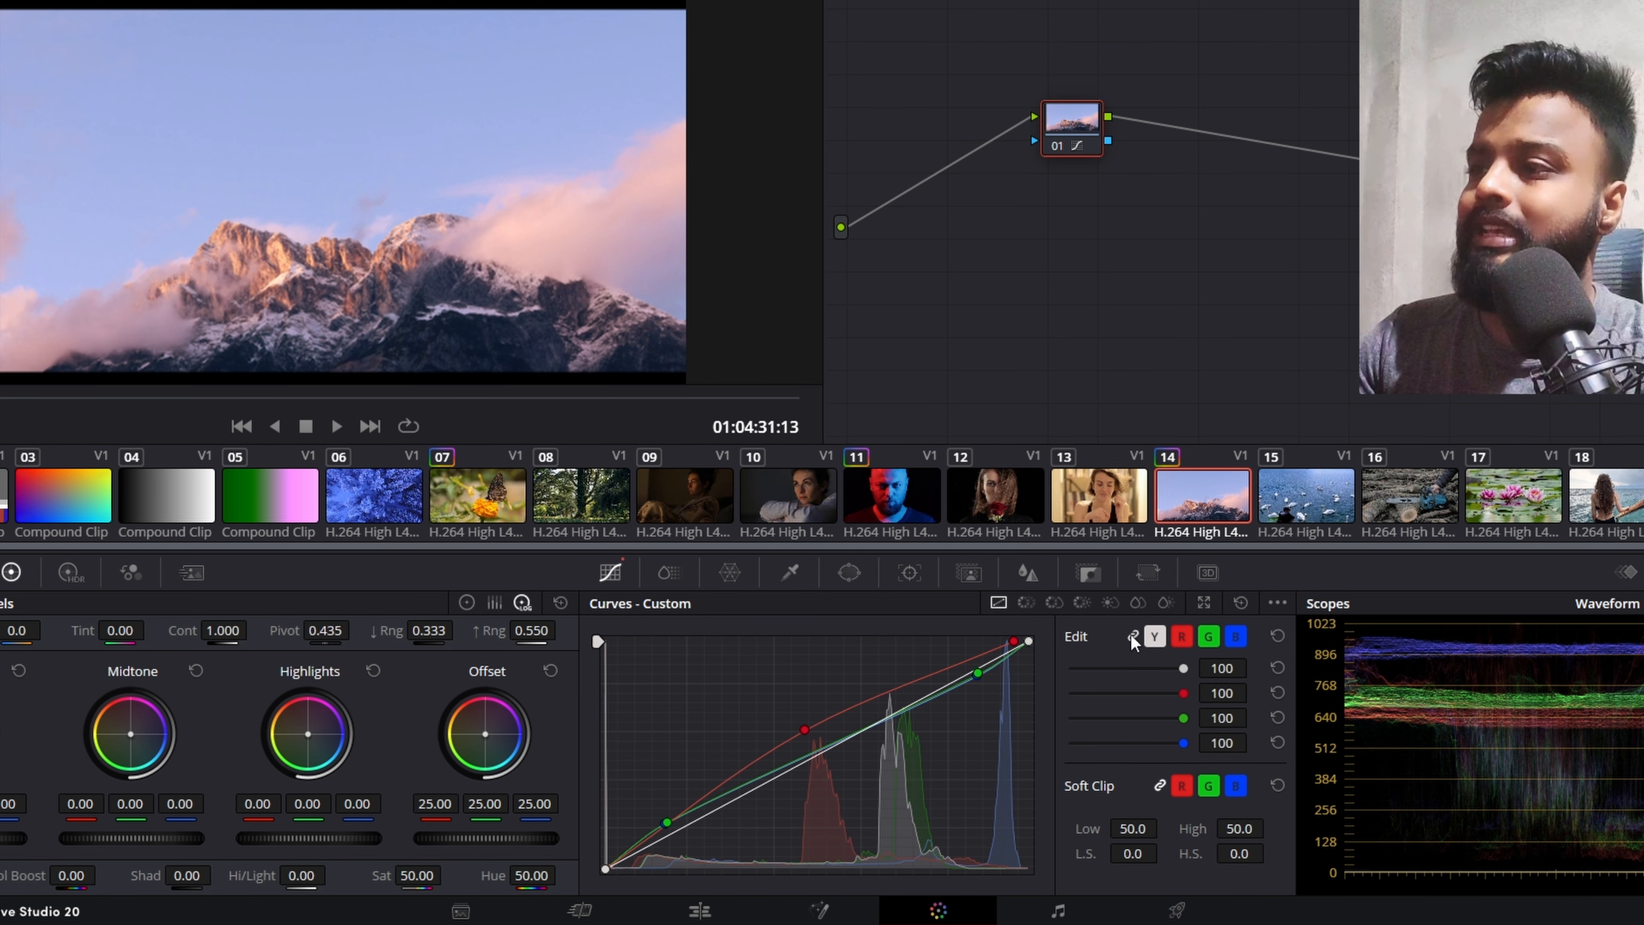
Step: Unlink the Y, R, G and B curves of clip 14 and try lowering the intensity of the channel curves
drag(1182, 667, 1206, 690)
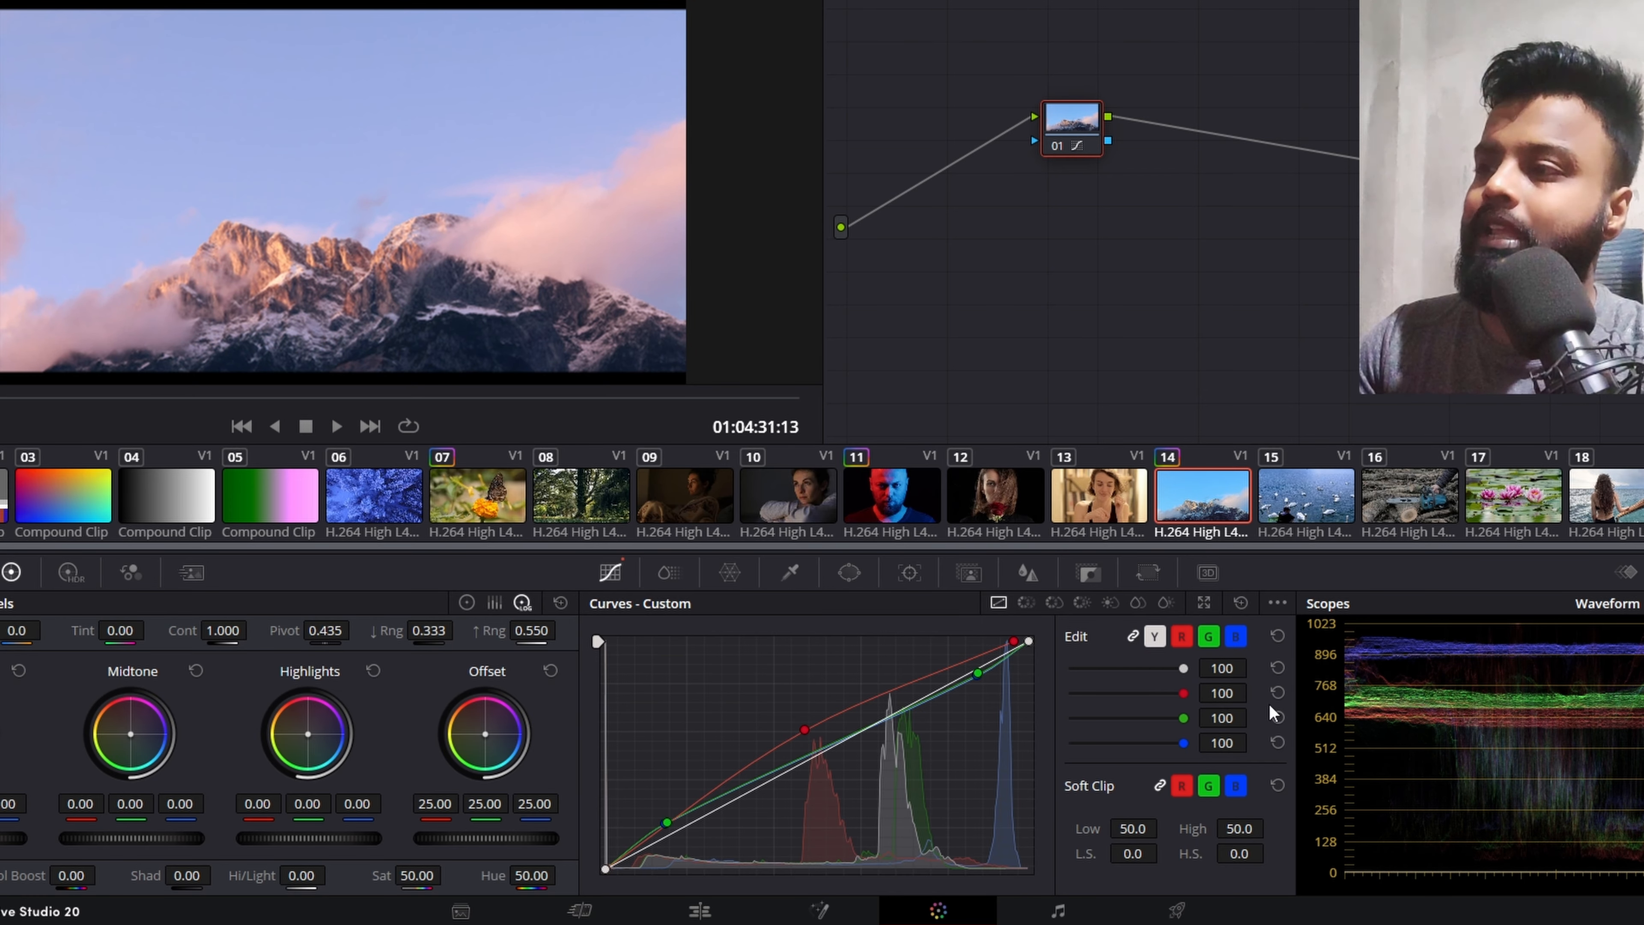
click(1132, 636)
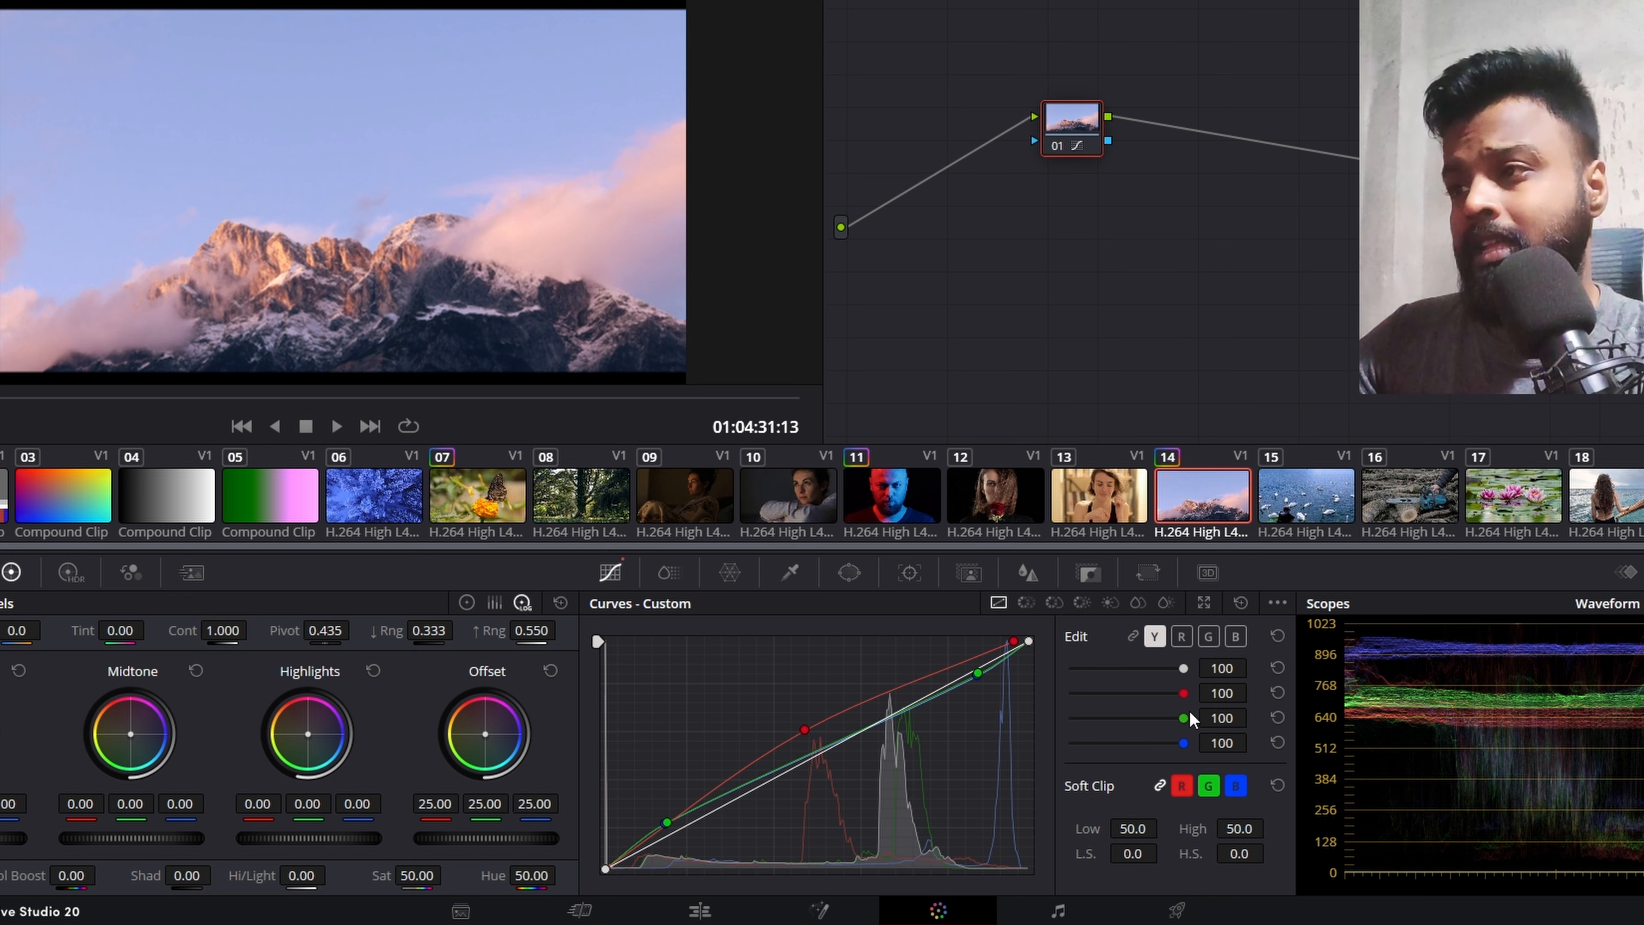
mouse_move(1184, 694)
mouse_down()
mouse_move(1164, 695)
mouse_move(1164, 718)
mouse_move(1126, 718)
mouse_move(1149, 748)
mouse_up()
drag(1185, 670, 1143, 671)
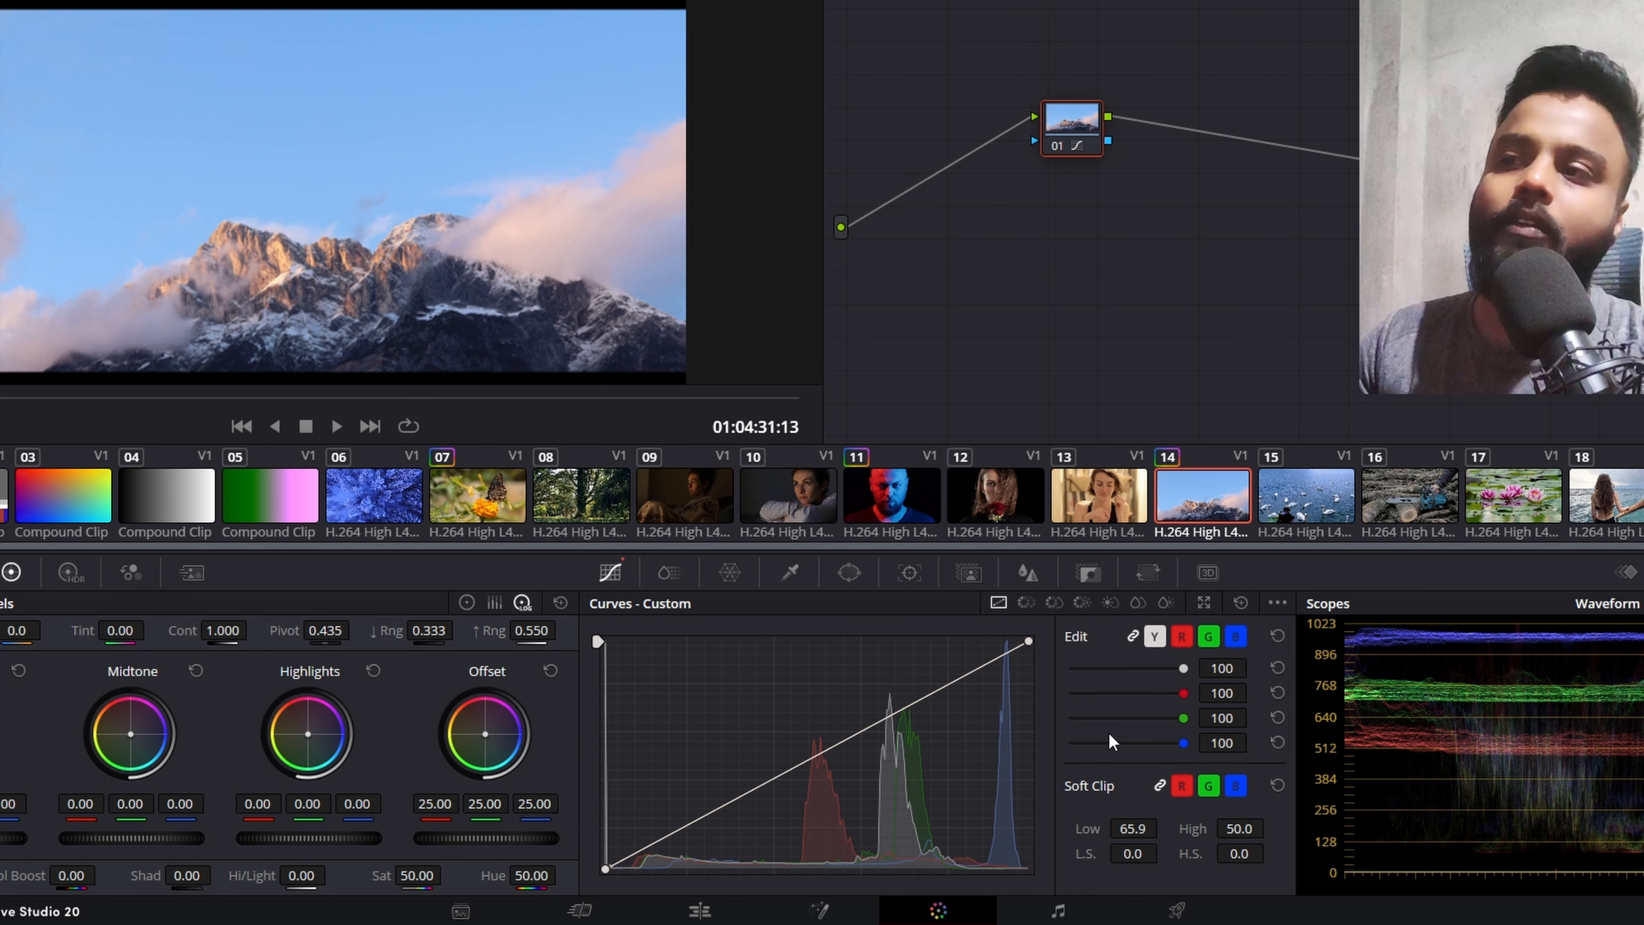
Step: On clip 11, the portrait lit in red and blue, use the Hue Vs Hue curve to rotate the red range's hue by 178.40
key(Up)
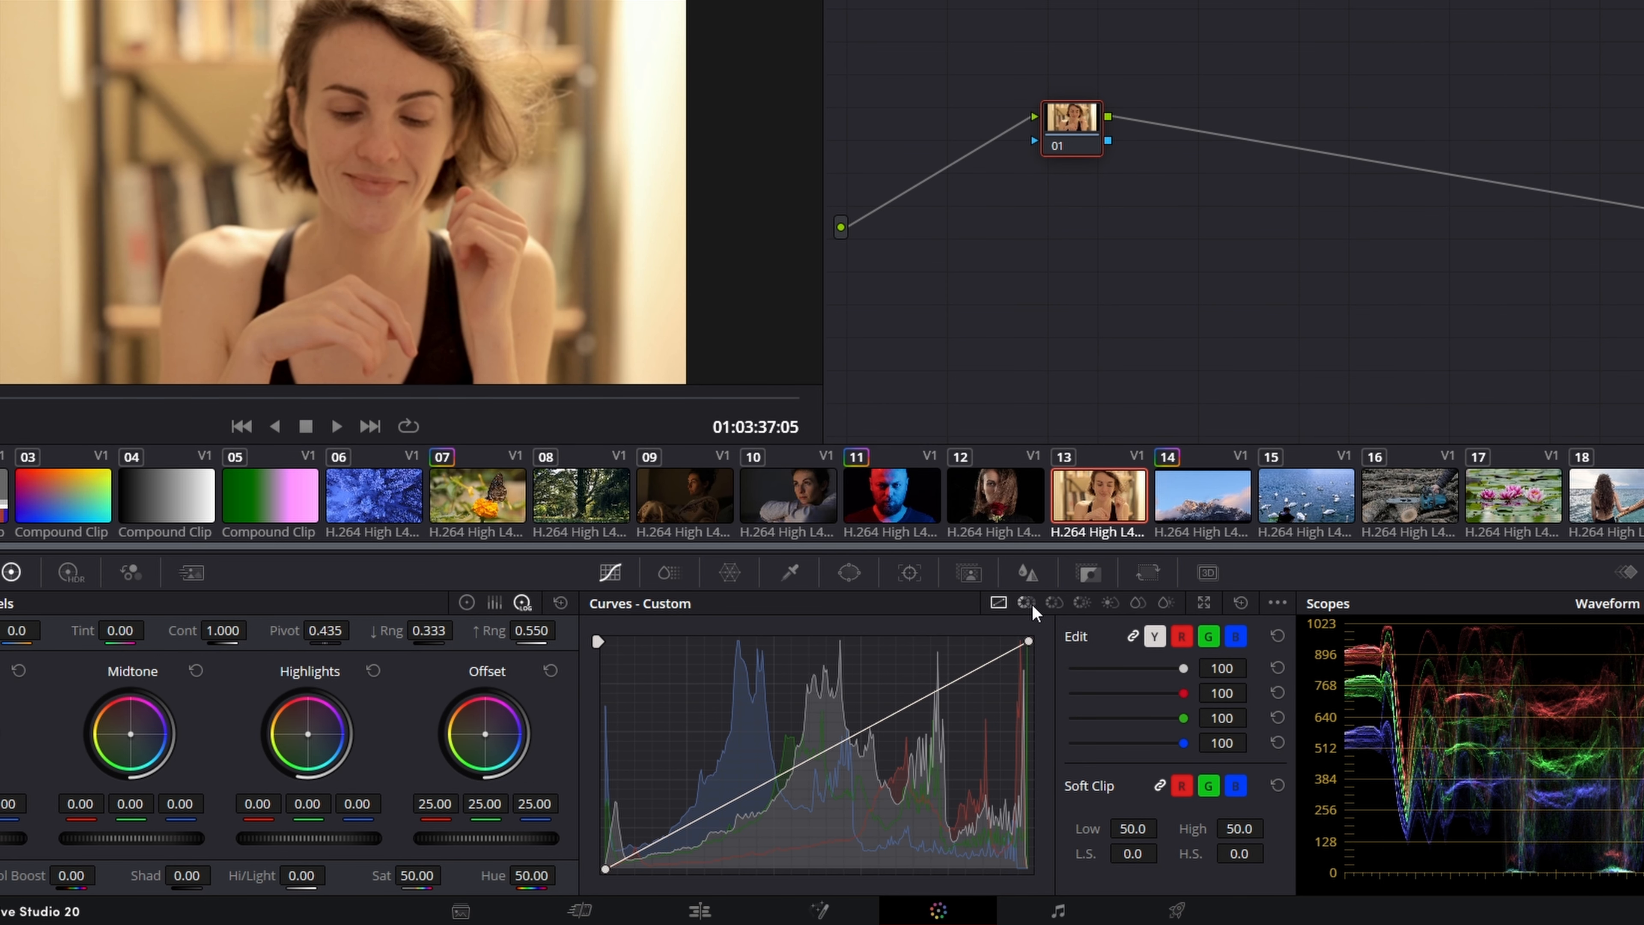
click(1026, 602)
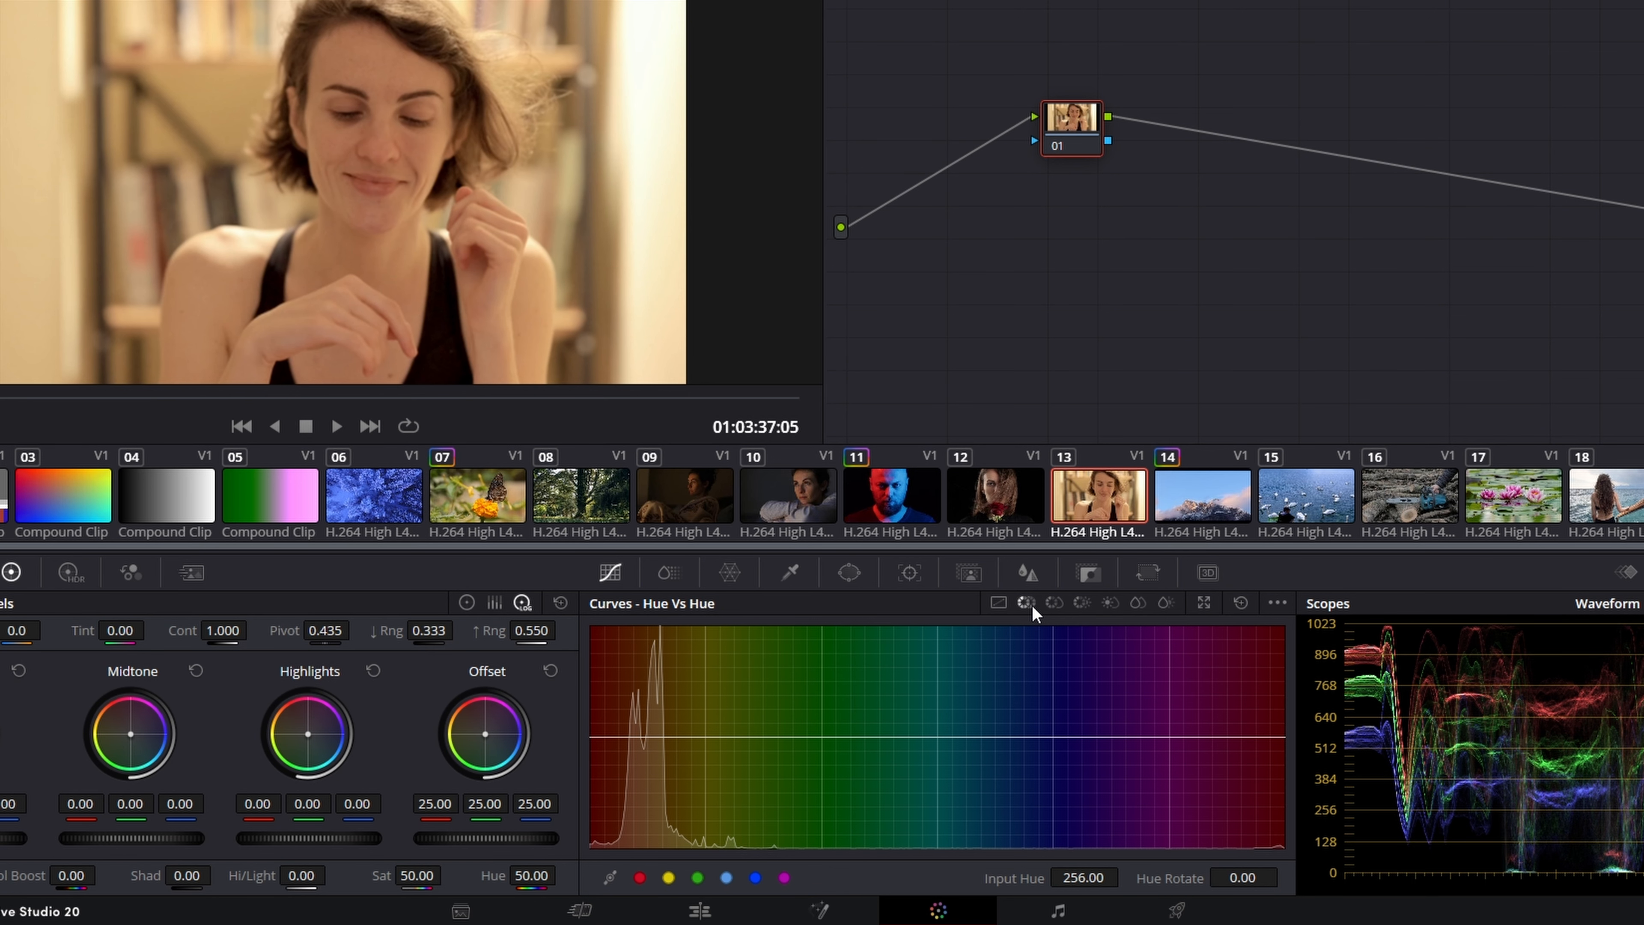
key(Up)
key(Up)
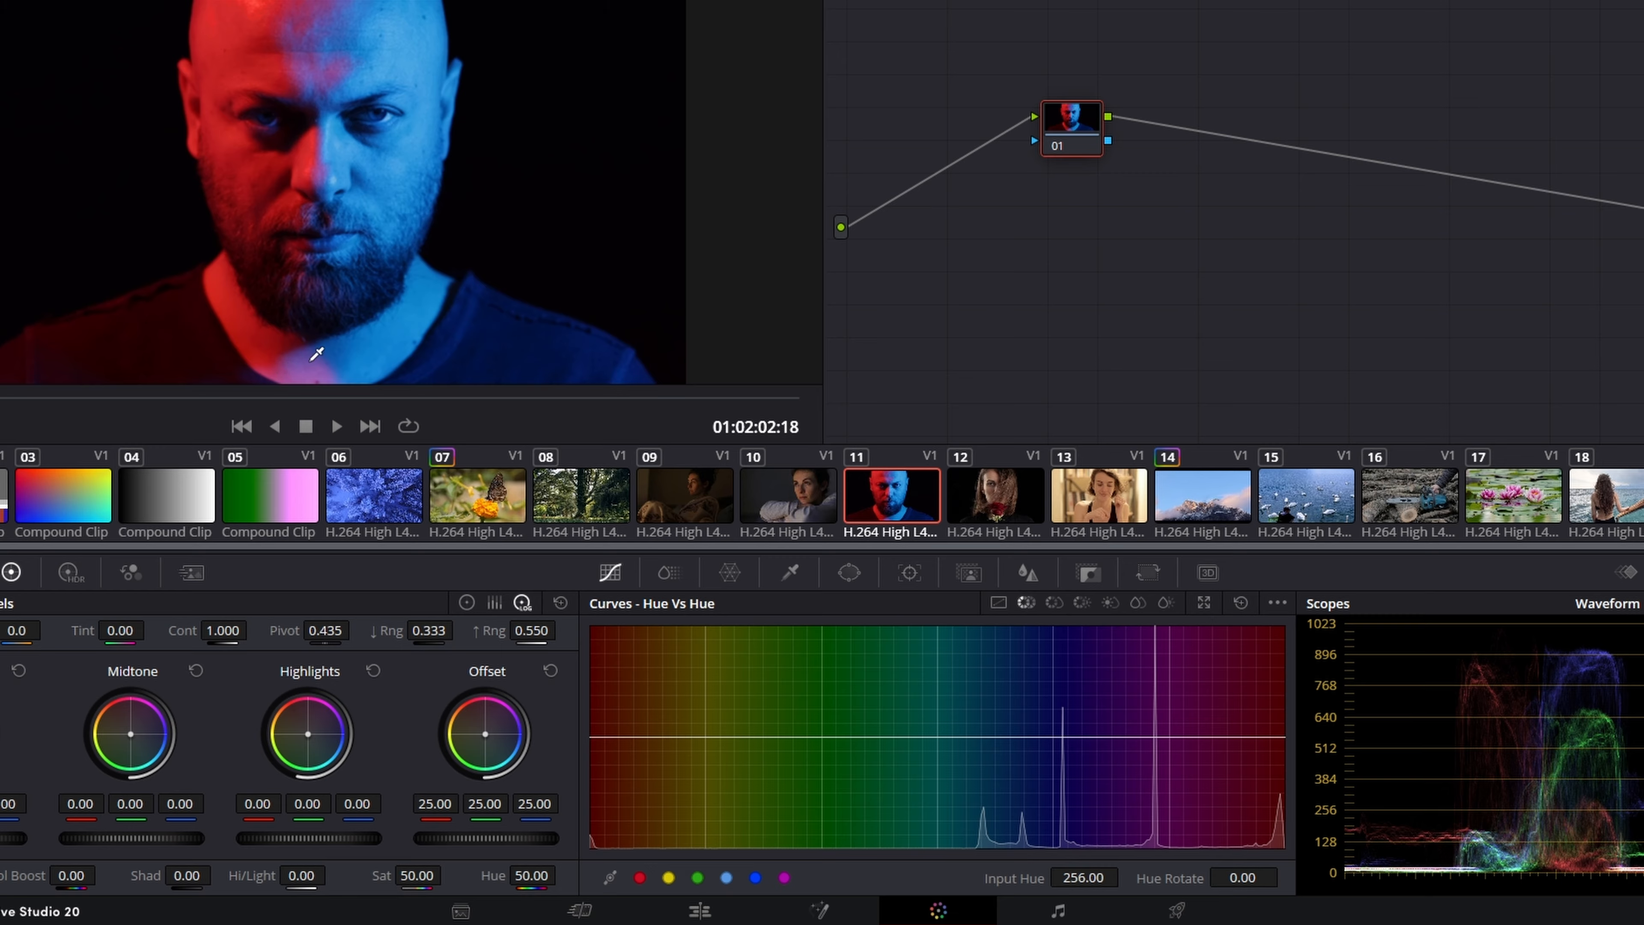
click(640, 882)
drag(592, 737, 592, 609)
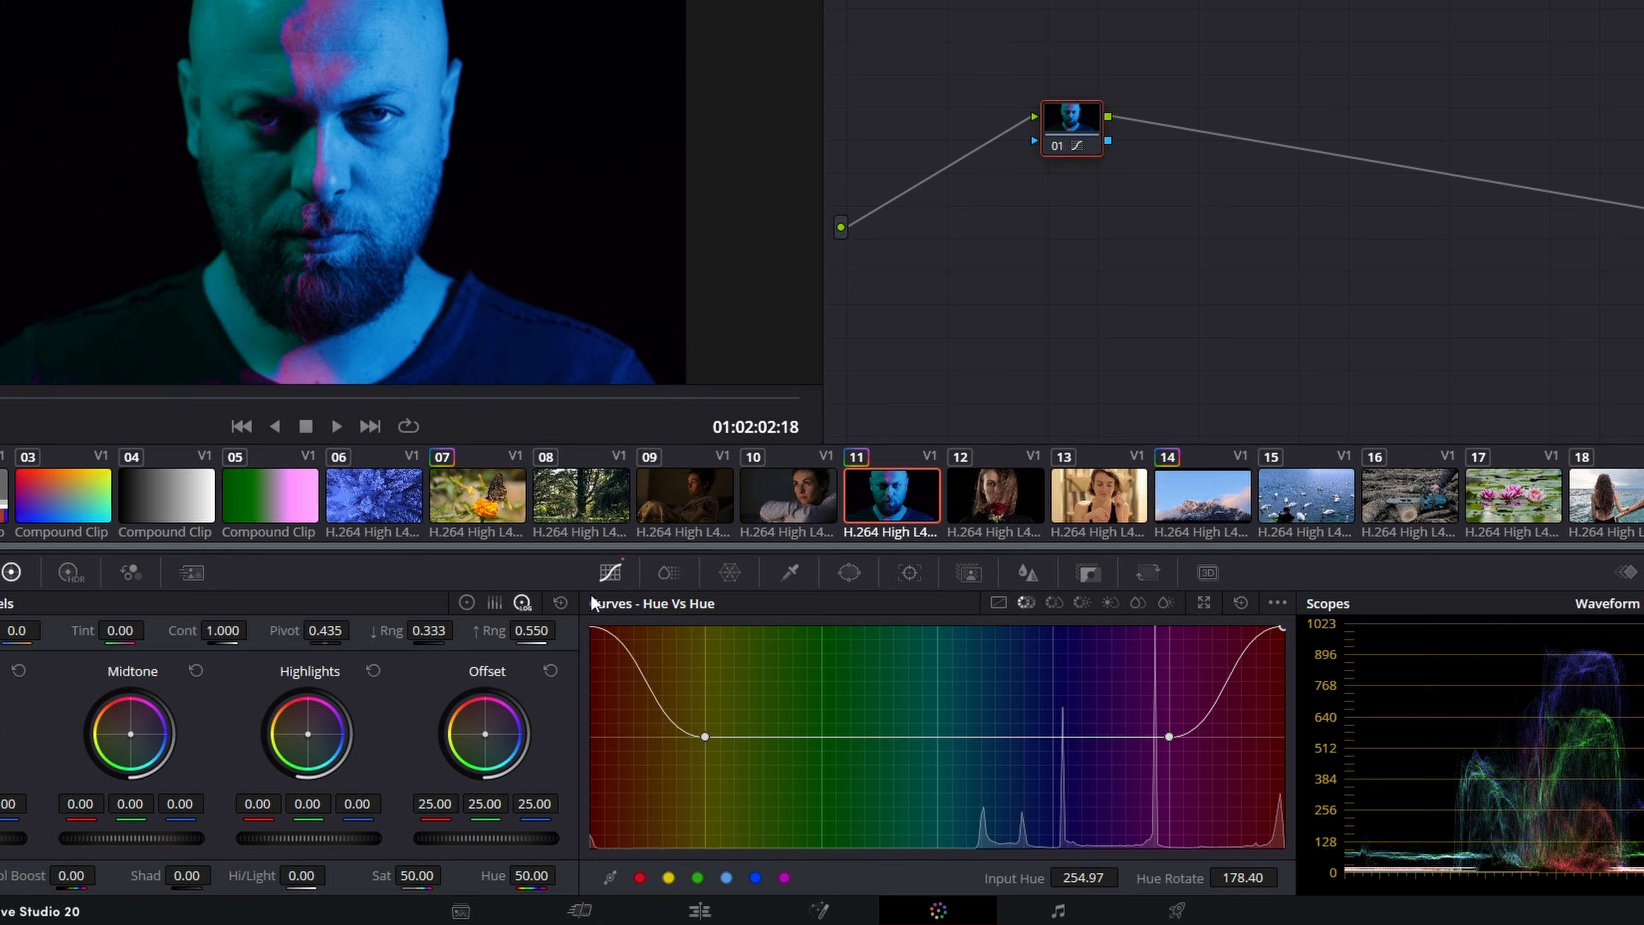